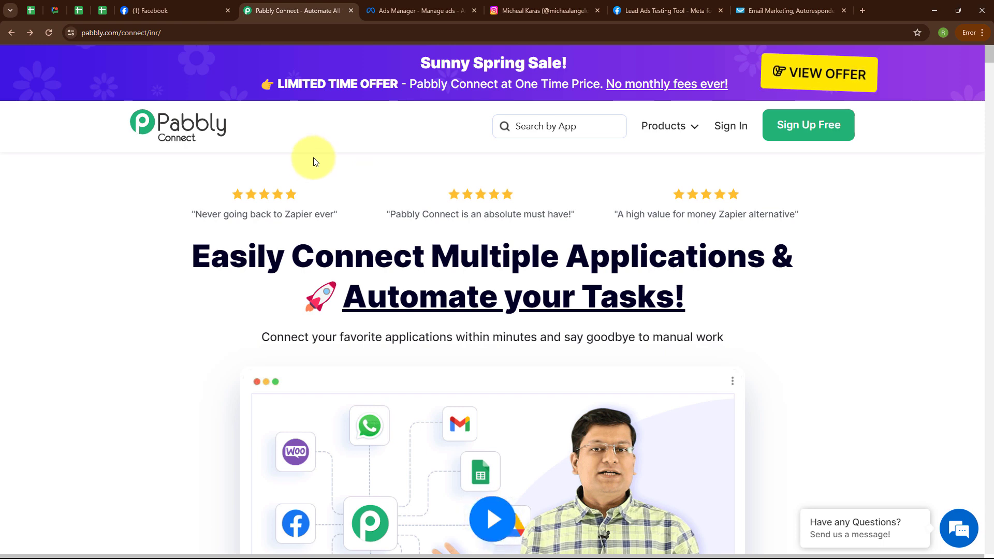
Step: Review the Instagram profile and the linked accounts in the Peak Performance Physio Facebook page's settings
left_click(518, 10)
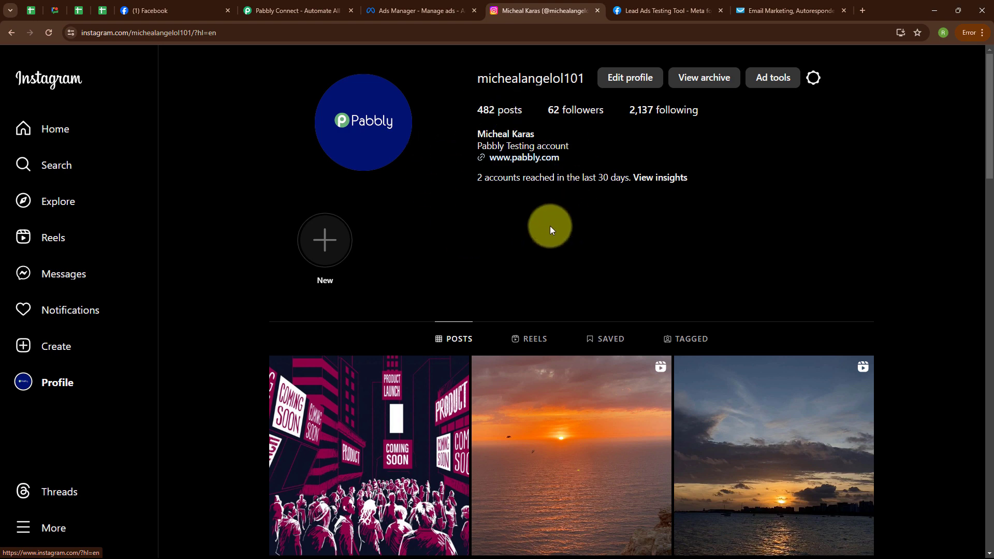
left_click(190, 12)
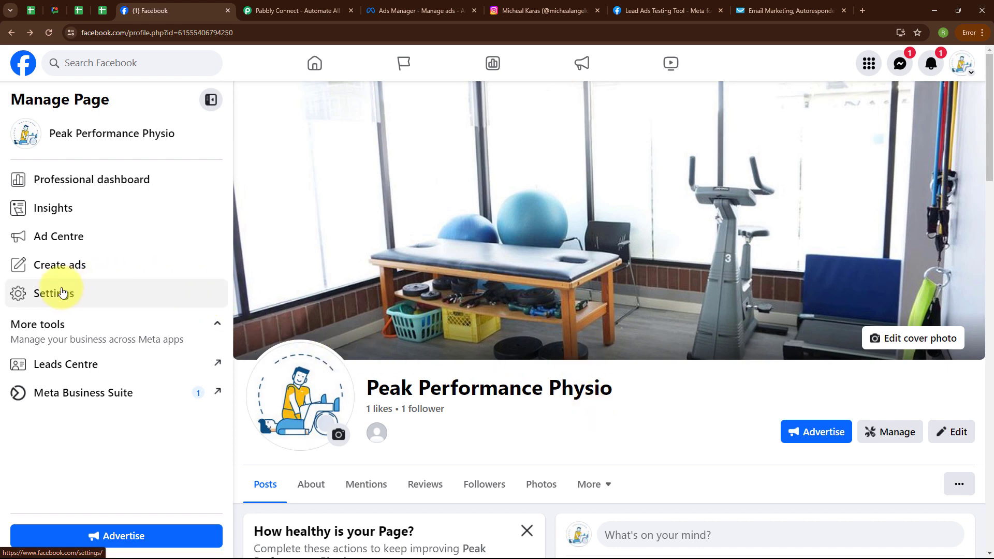
left_click(37, 299)
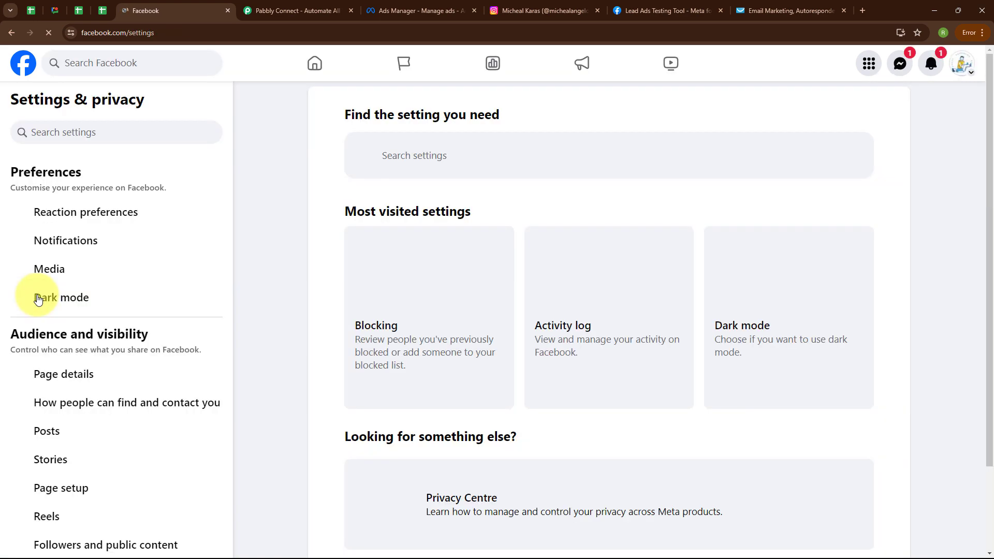
scroll(133, 308, "down", 3)
scroll(132, 305, "down", 4)
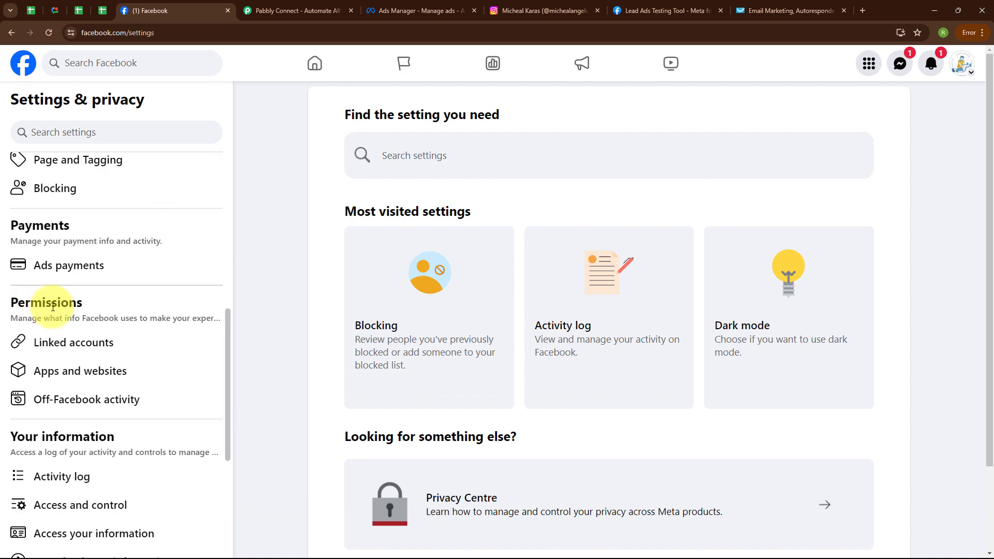
left_click(59, 351)
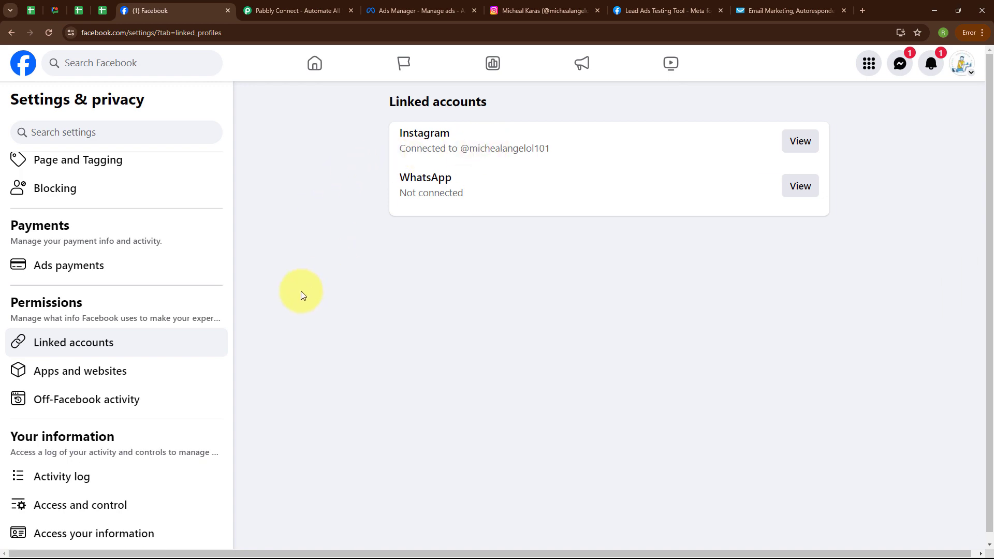
key("alt+Left")
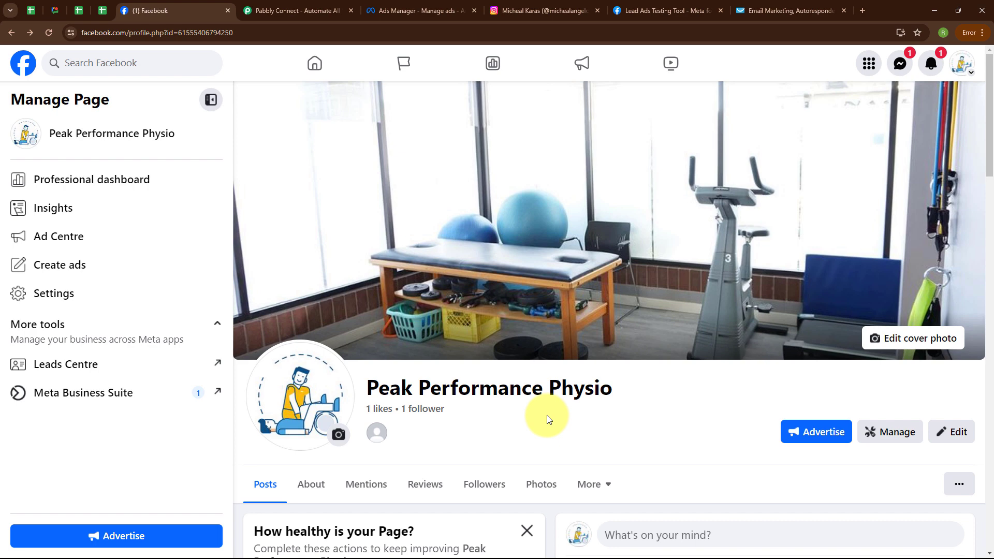
Step: Examine the New Leads ad's identity settings and preview in Ads Manager, and view the contact lists in GetResponse
left_click(433, 17)
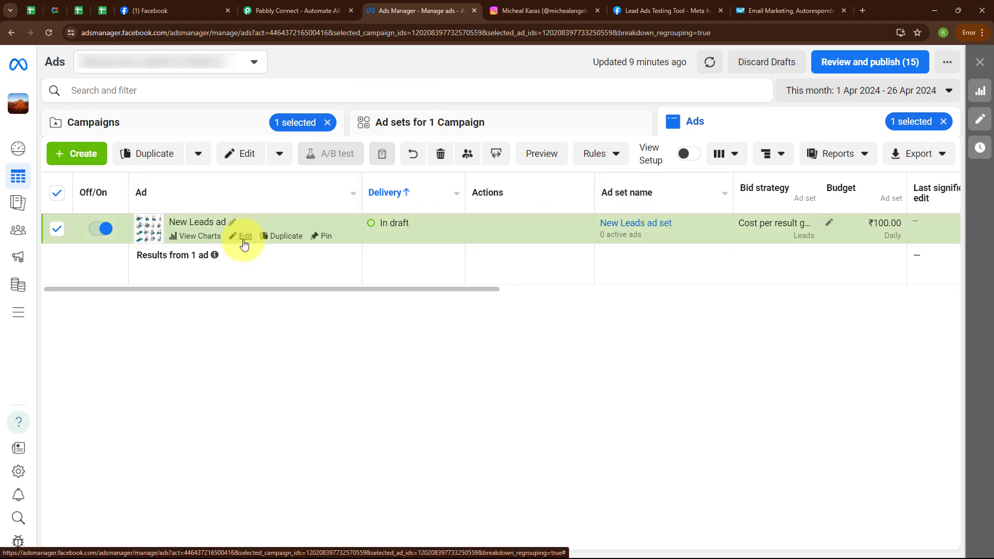
left_click(244, 239)
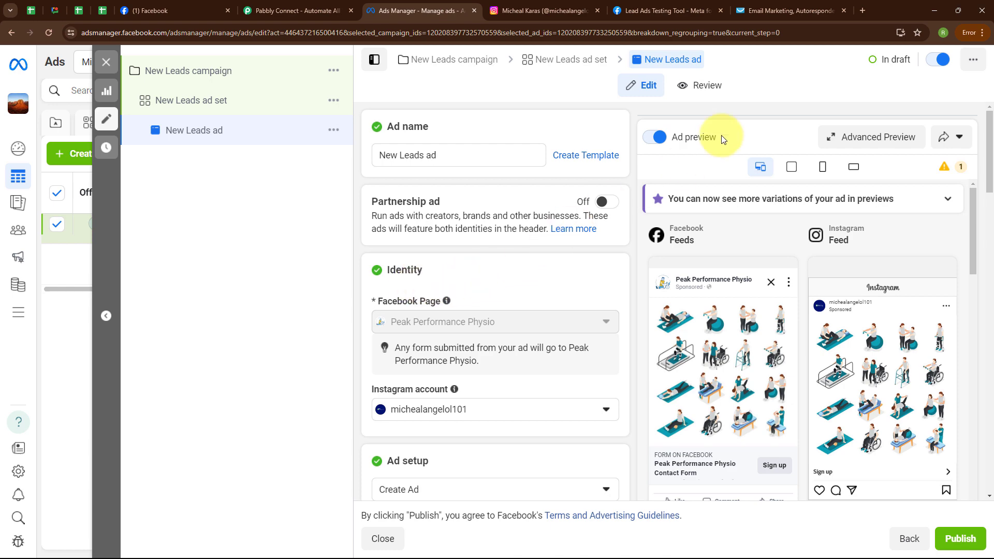
left_click(773, 13)
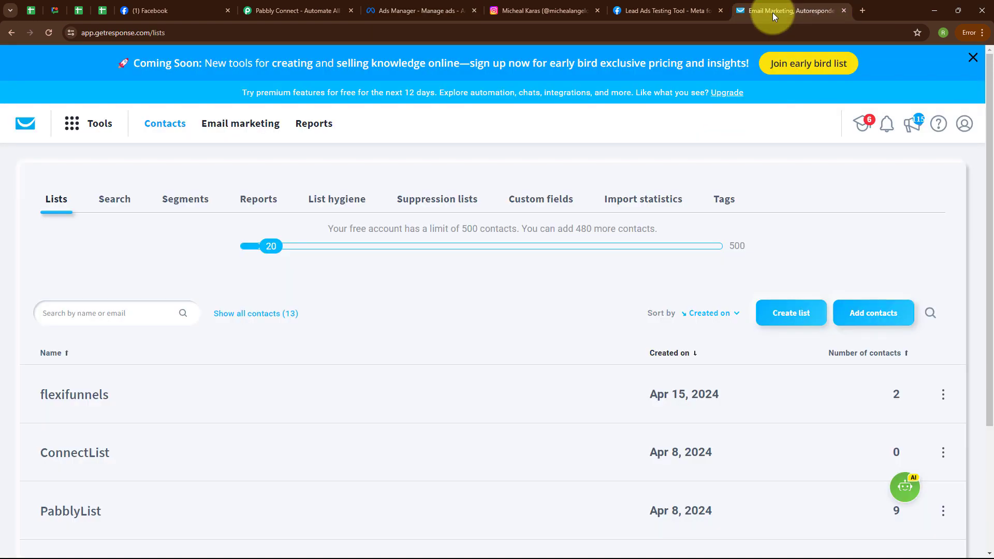
Step: Switch to the Pabbly Connect website, sign in with the existing account and access the Pabbly Connect dashboard
left_click(307, 5)
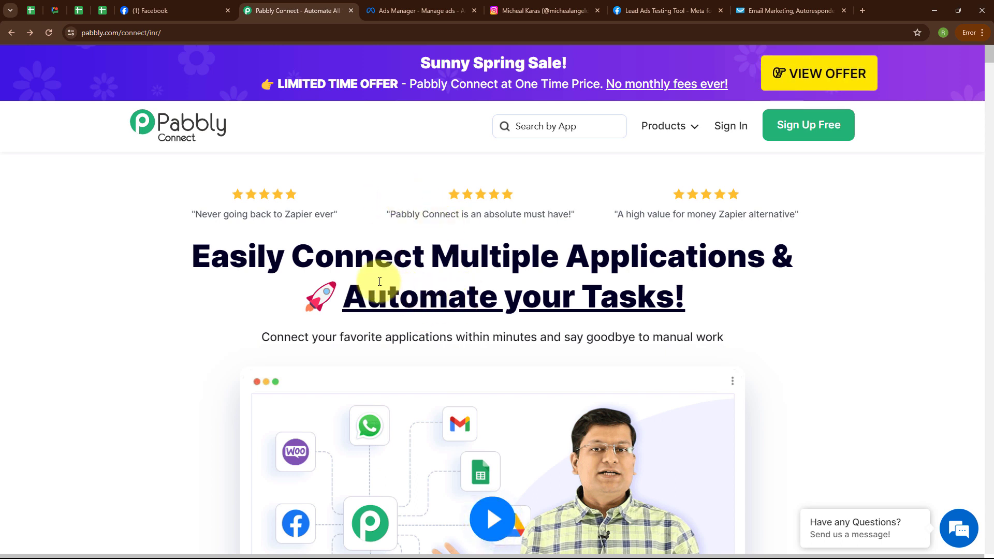
left_click(179, 33)
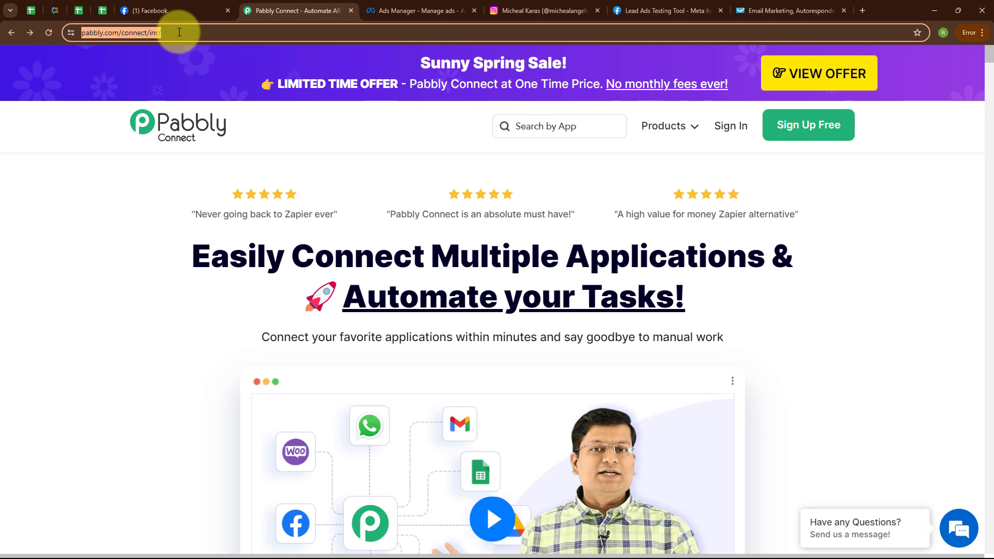
left_click(267, 131)
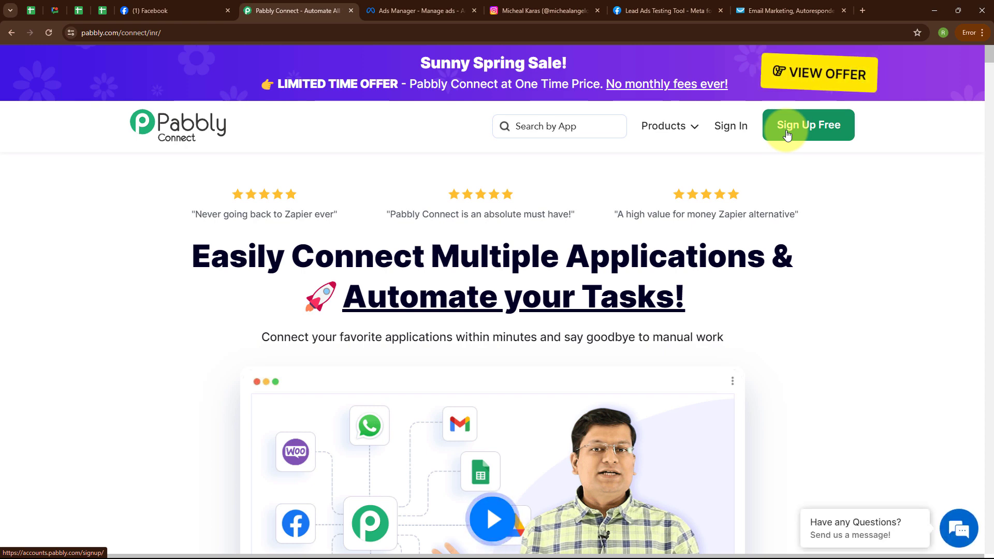
left_click(729, 130)
left_click_drag(123, 134, 277, 146)
left_click(260, 167)
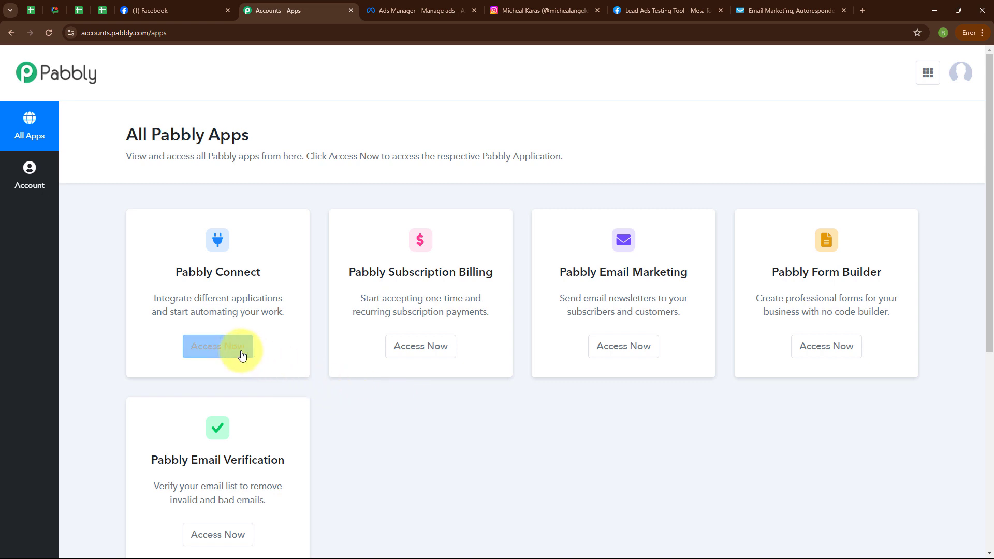
left_click(216, 357)
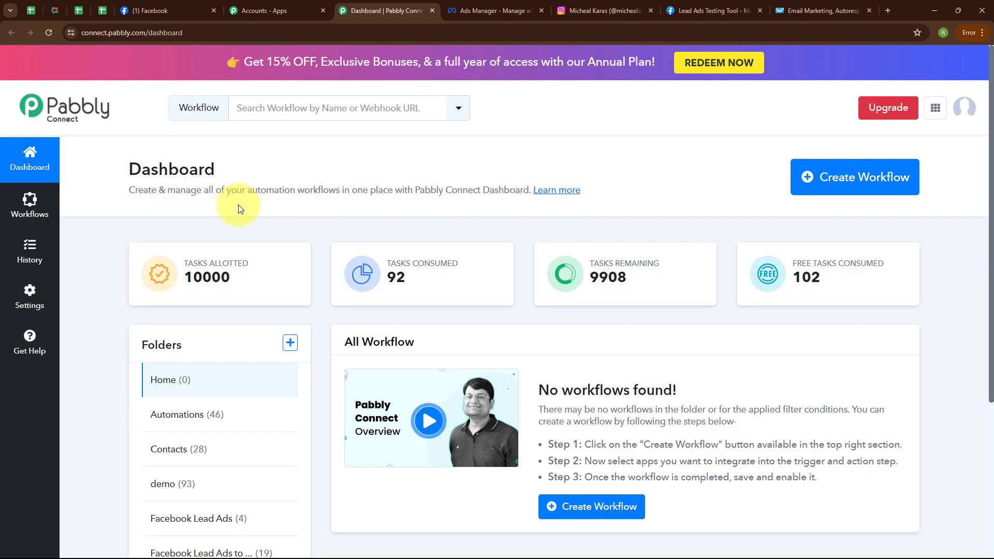
Step: Create a workflow named "Create GetResponse Contact from Instagram Lead Ads Leads" in the Automations folder
left_click(815, 179)
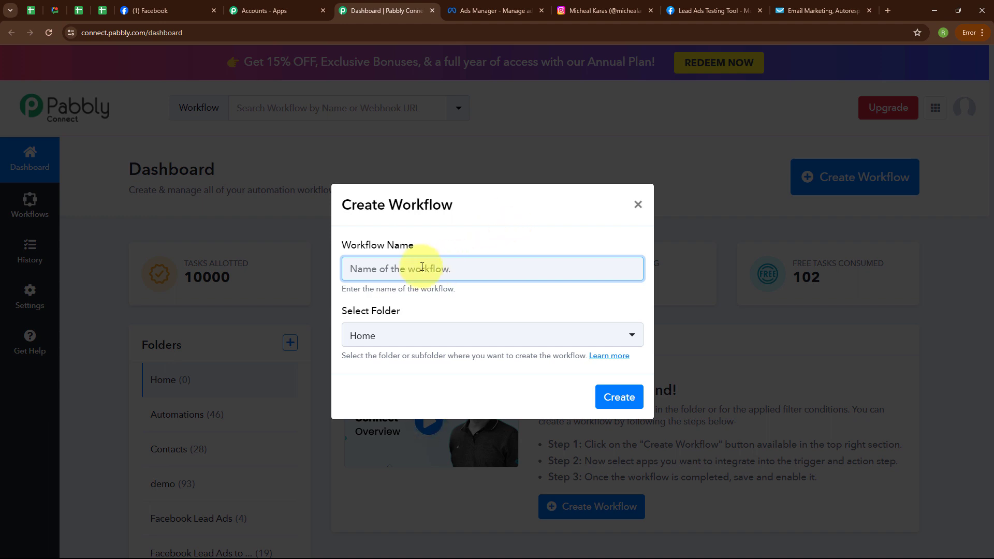
type("Create GetResponse Contact from Instagram Lead Ads Leads")
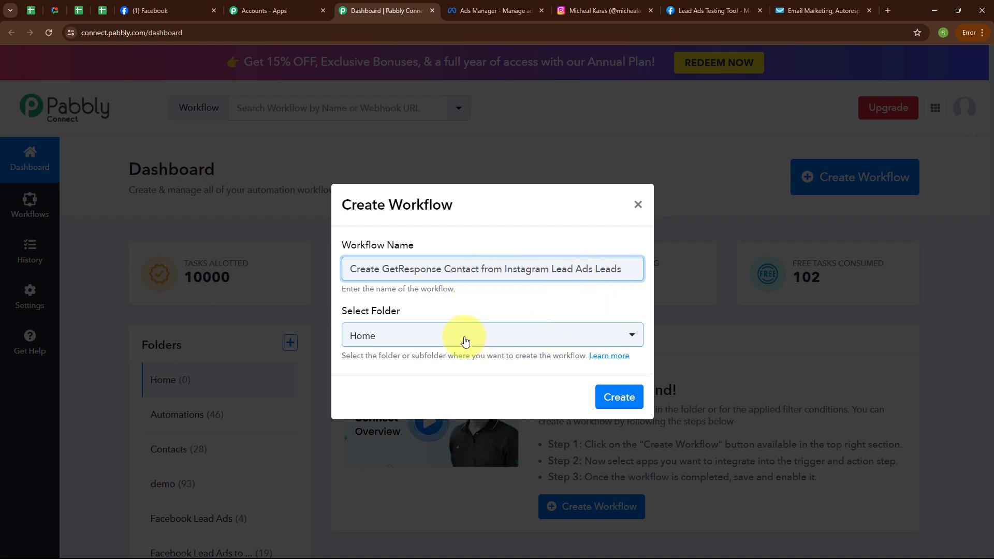
left_click(402, 339)
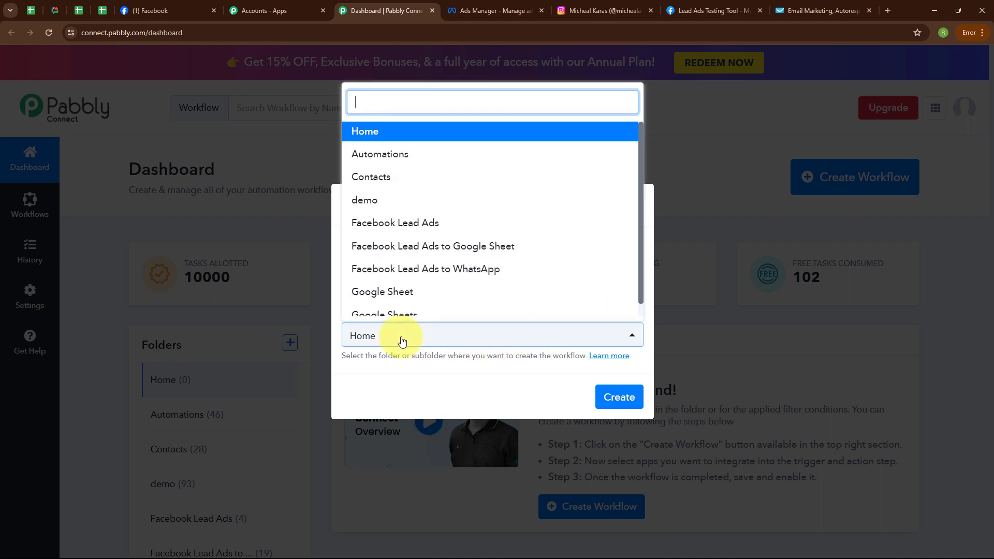
left_click(396, 153)
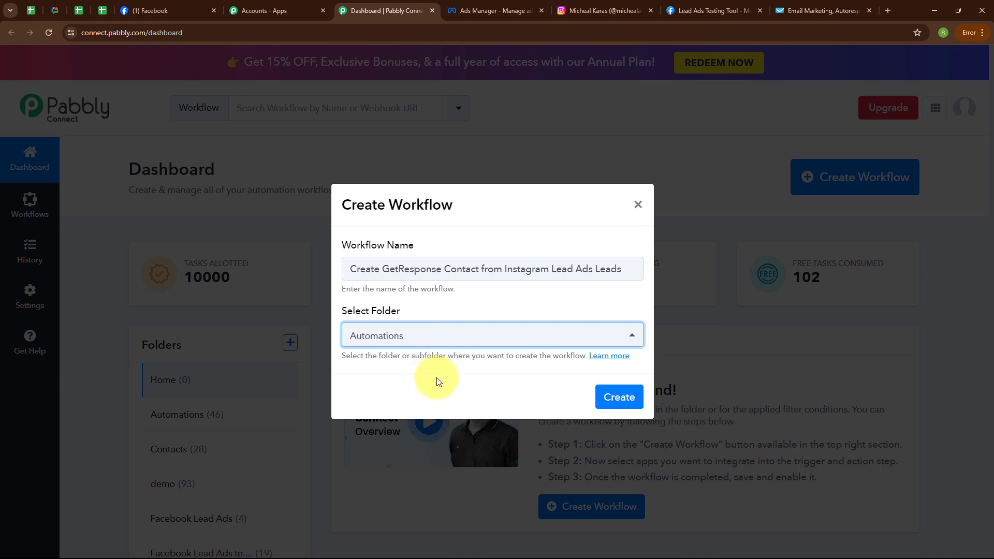
left_click(620, 396)
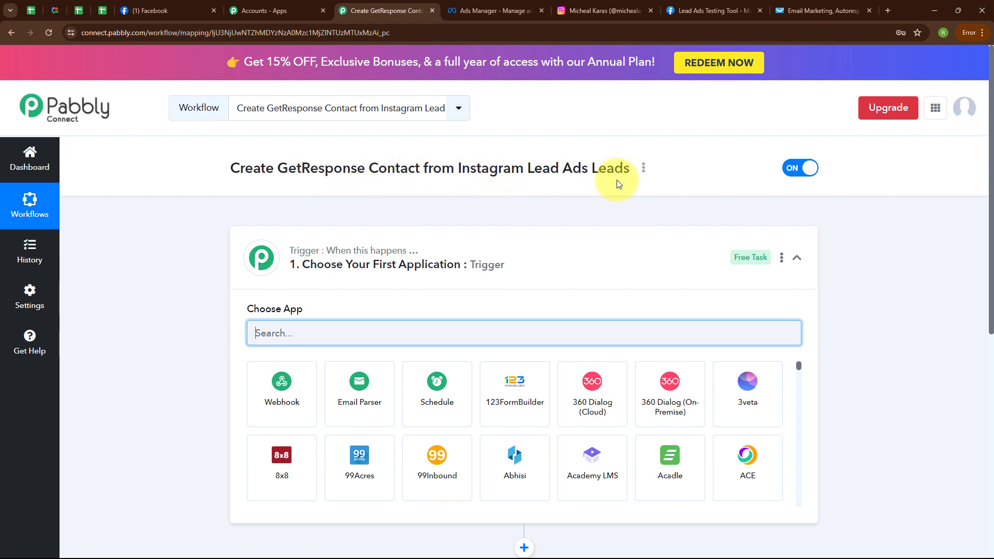
Step: Set the workflow's trigger application to Instagram Lead Ads with the New Lead (Instant) event
left_click(798, 259)
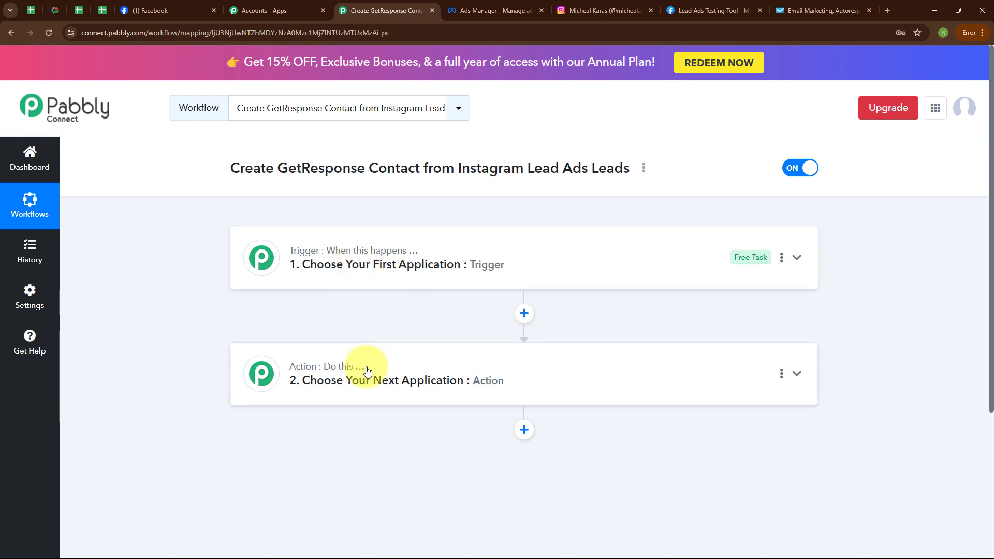
mouse_move(300, 373)
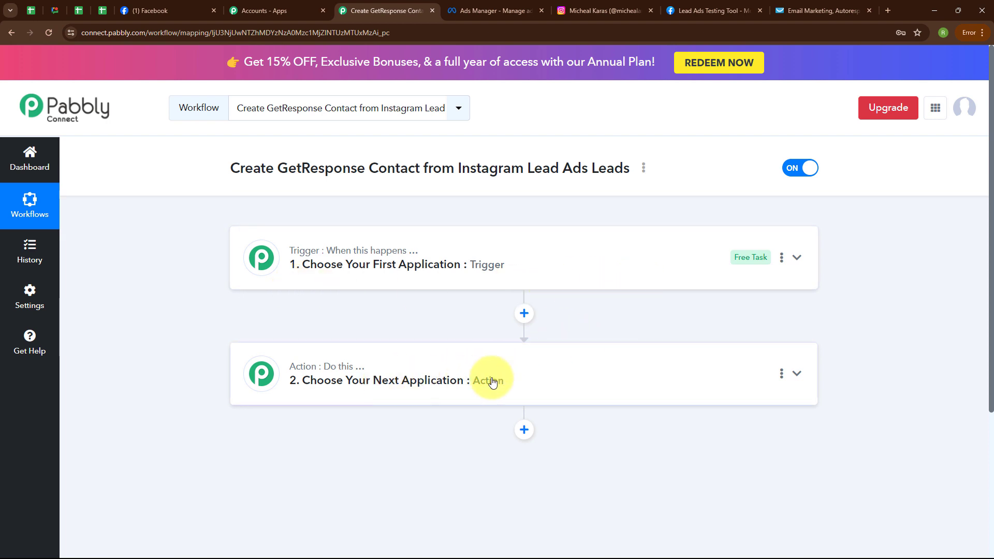
left_click(798, 259)
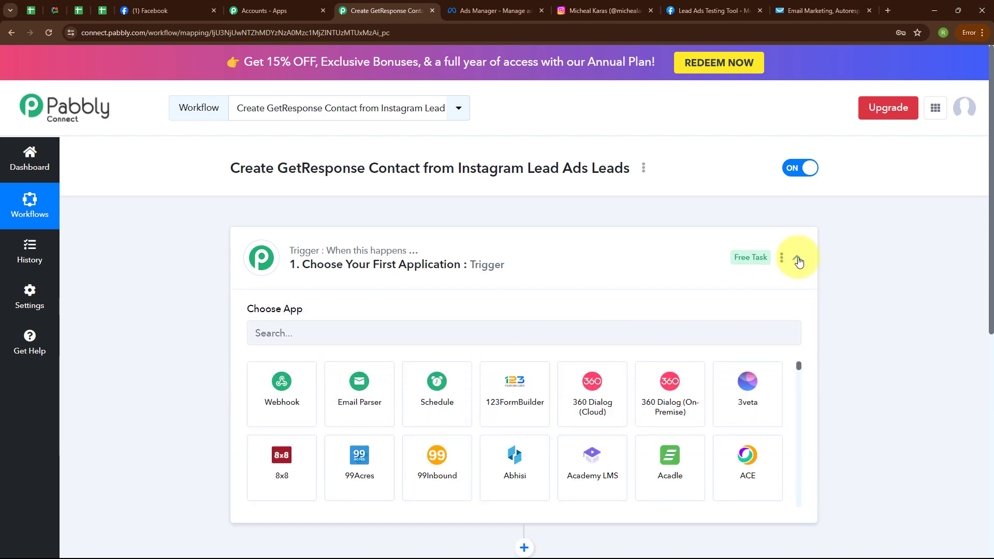
left_click(294, 334)
type("Insta")
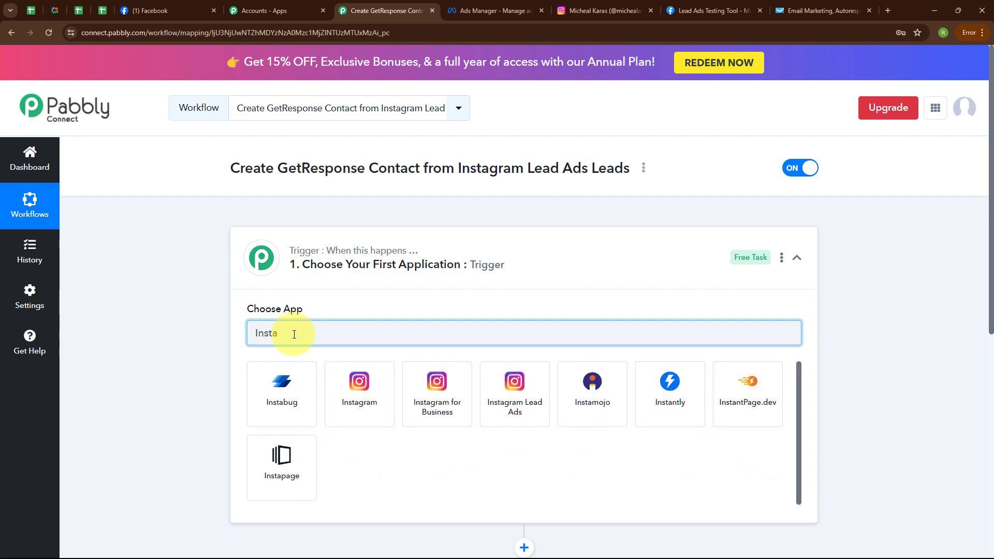
left_click(515, 386)
left_click(334, 391)
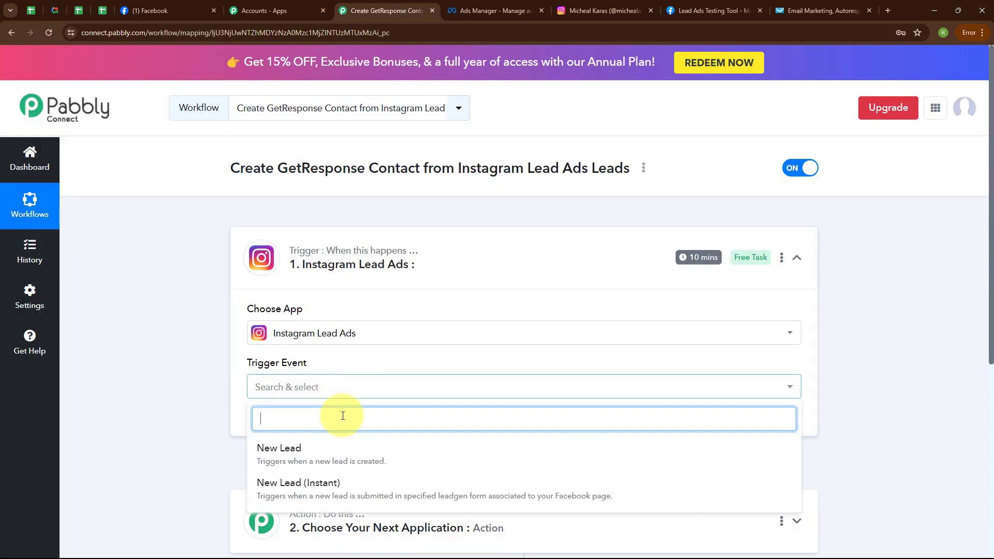
left_click(343, 485)
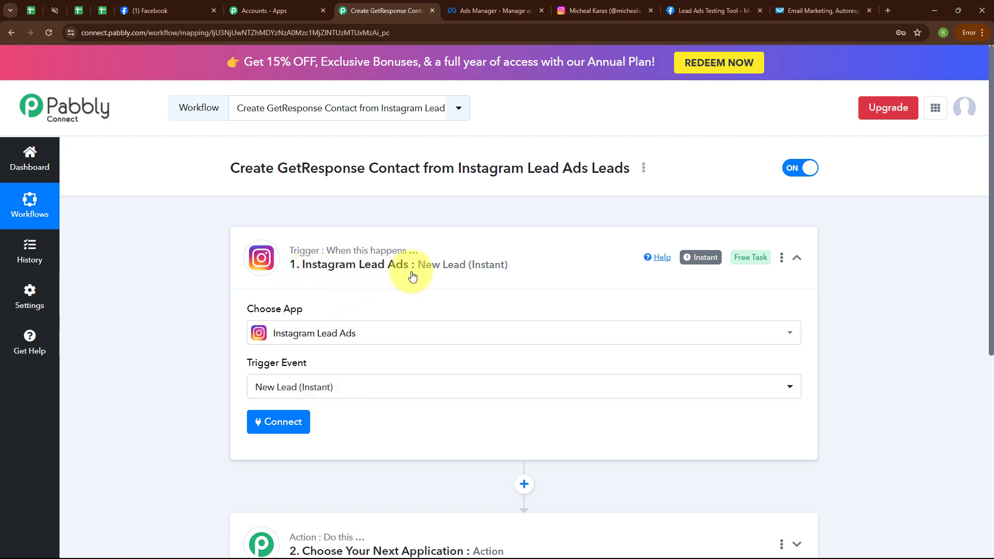
Step: Add a new Instagram Lead Ads connection for the trigger and authorize it by continuing with the Facebook account
left_click(287, 428)
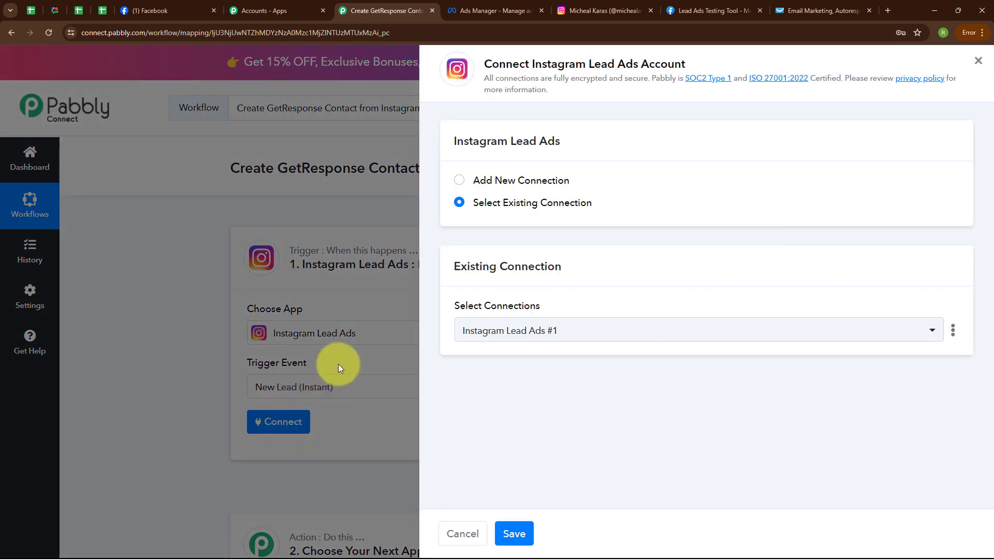
left_click(459, 182)
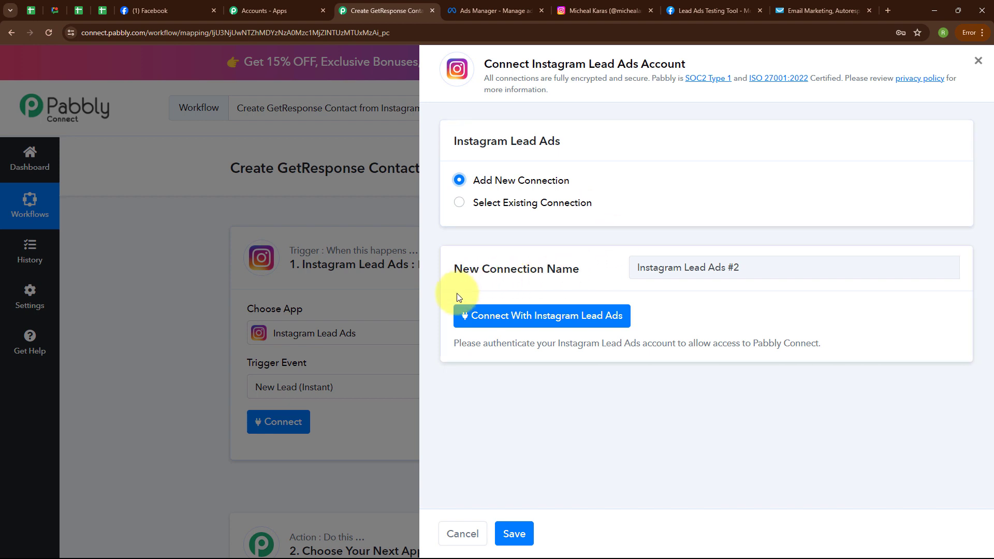
left_click(544, 324)
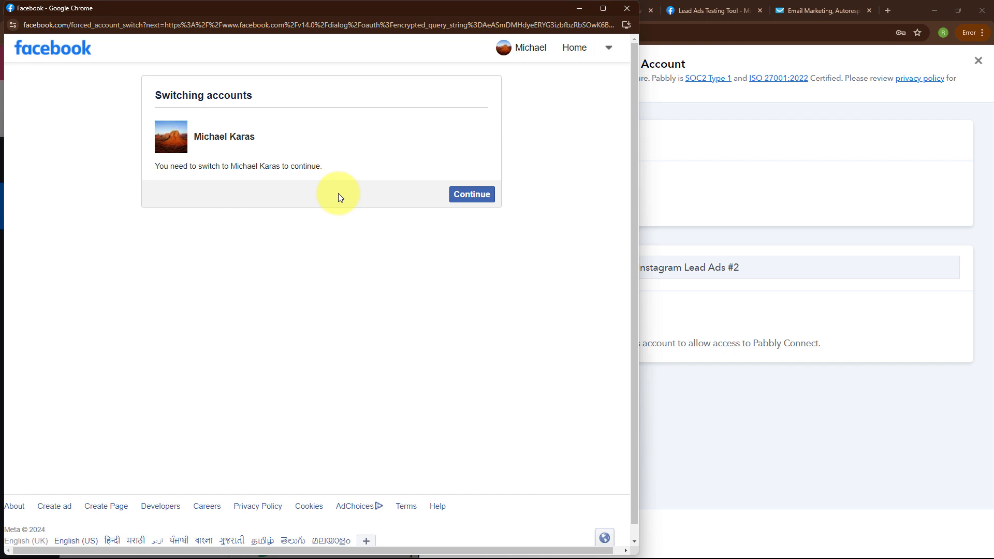
left_click(471, 195)
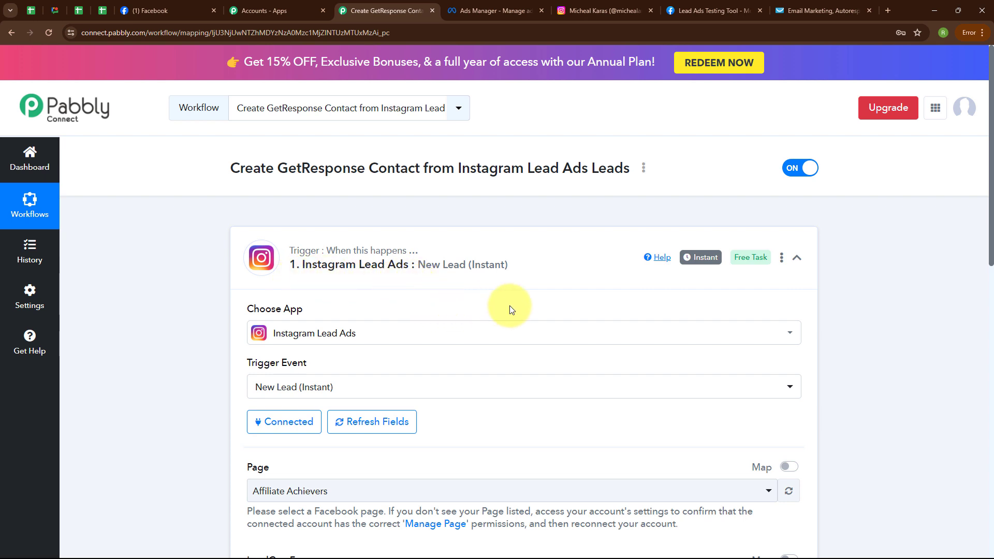
Step: Check the business page's name on Facebook and select Peak Performance Physio as the trigger's page
scroll(526, 403, "down", 4)
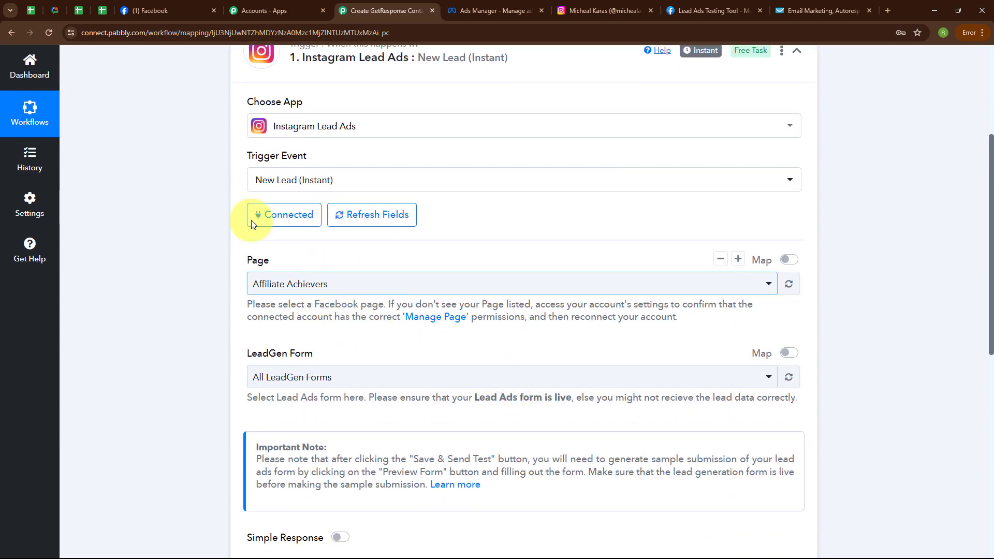
left_click(145, 10)
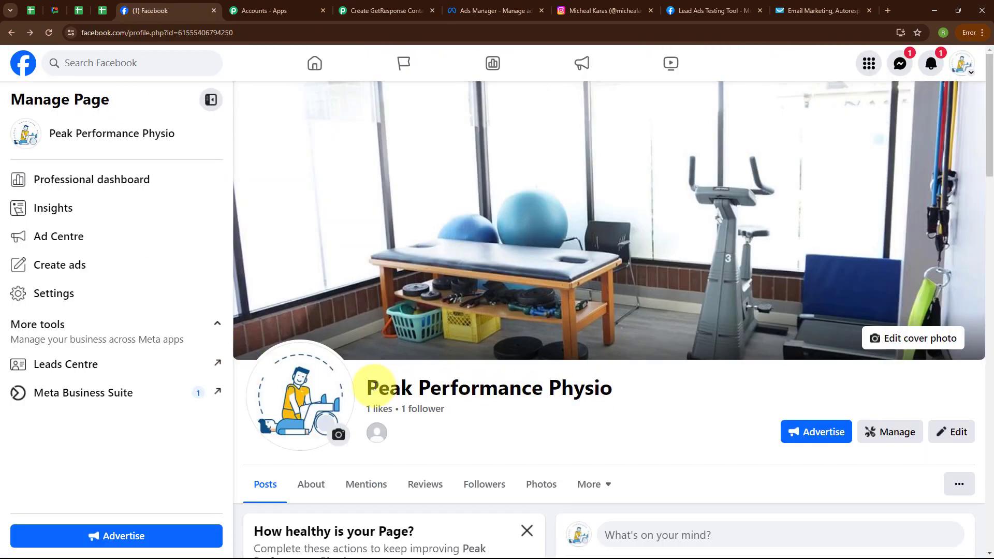
scroll(565, 383, "down", 1)
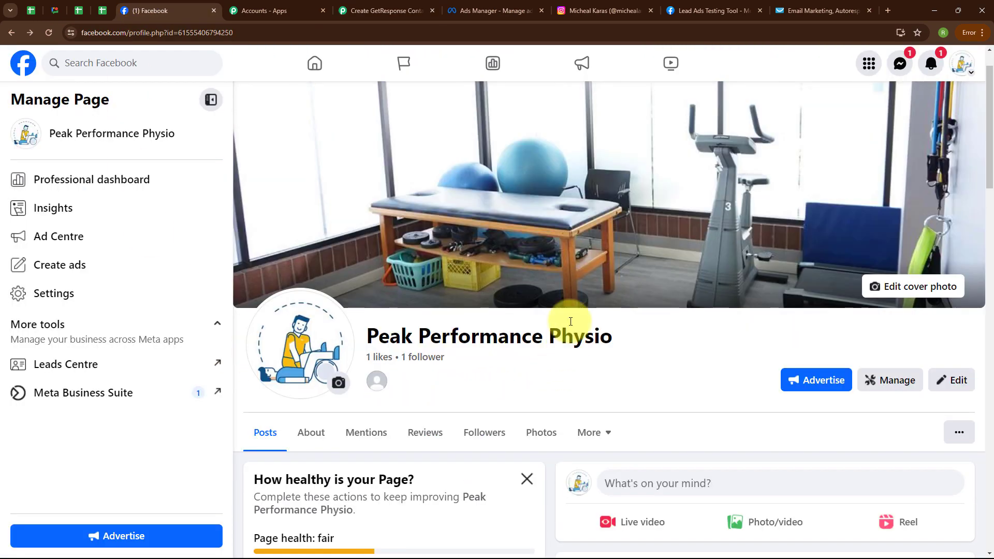
left_click(363, 4)
left_click(311, 290)
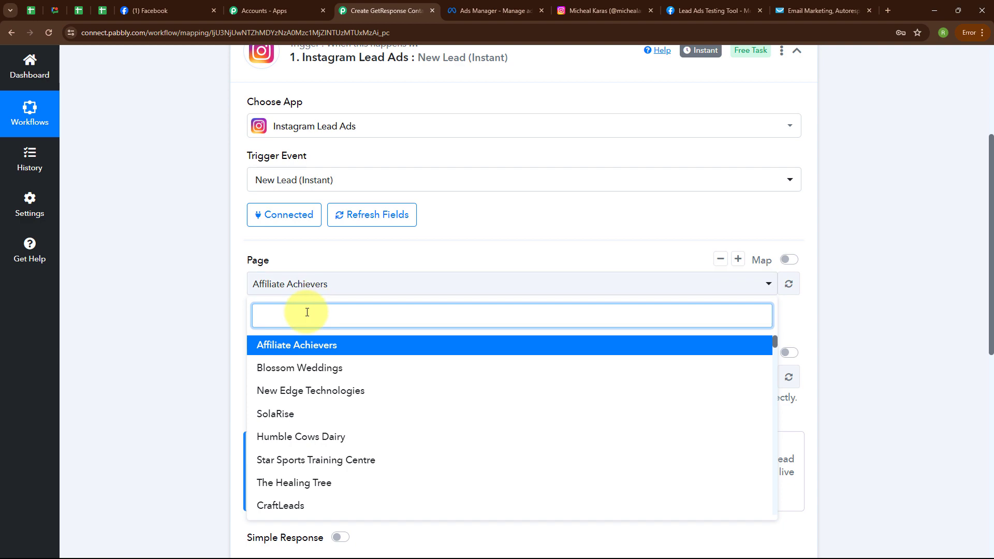
type("Pea")
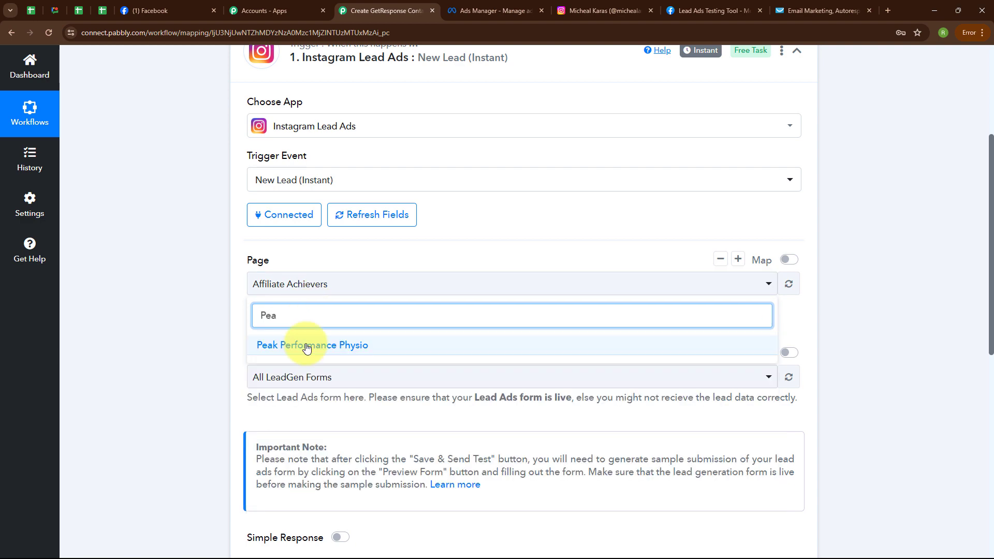
left_click(305, 344)
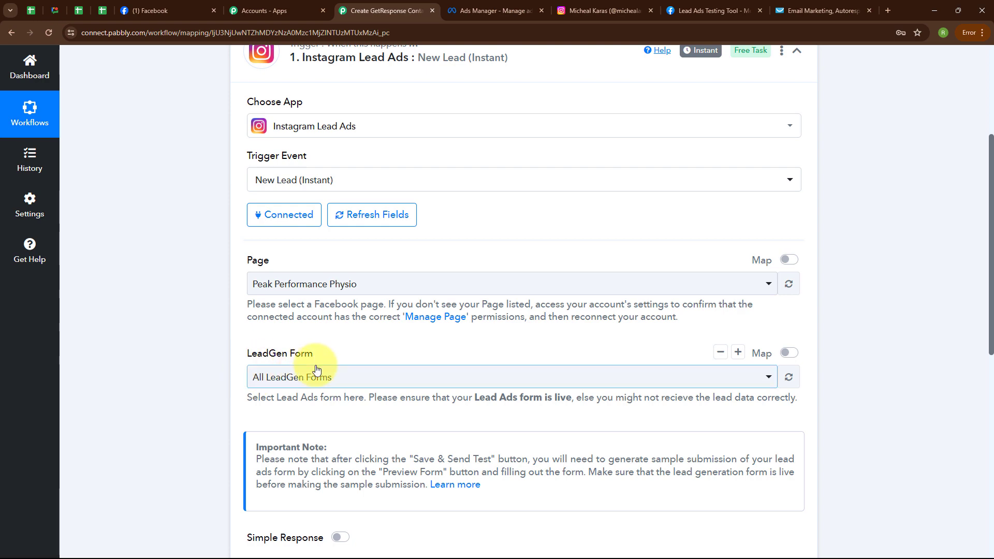
Step: Check the ad's instant form in Ads Manager and select Instagram Lead Ads as the trigger's LeadGen form
left_click(473, 12)
scroll(461, 254, "down", 10)
scroll(462, 254, "down", 10)
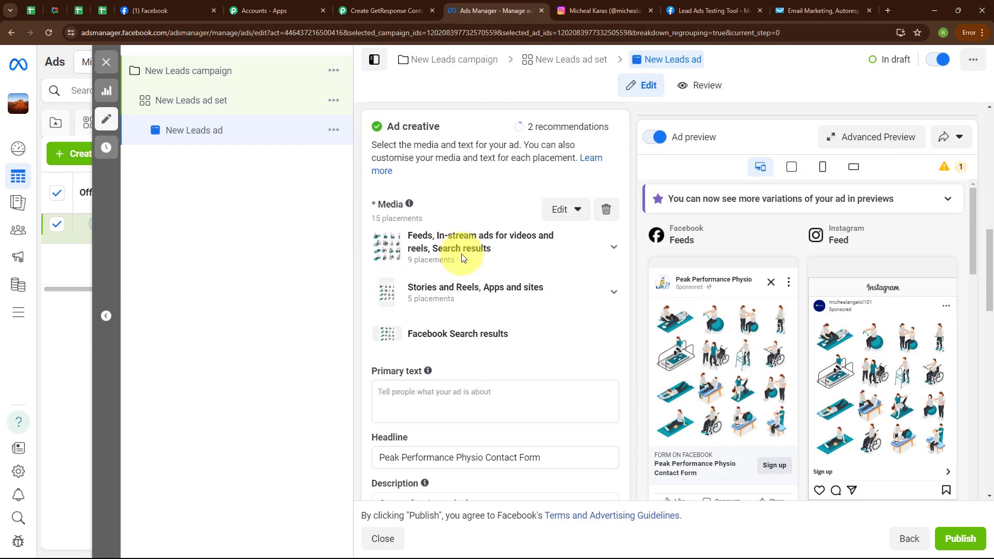
mouse_move(455, 300)
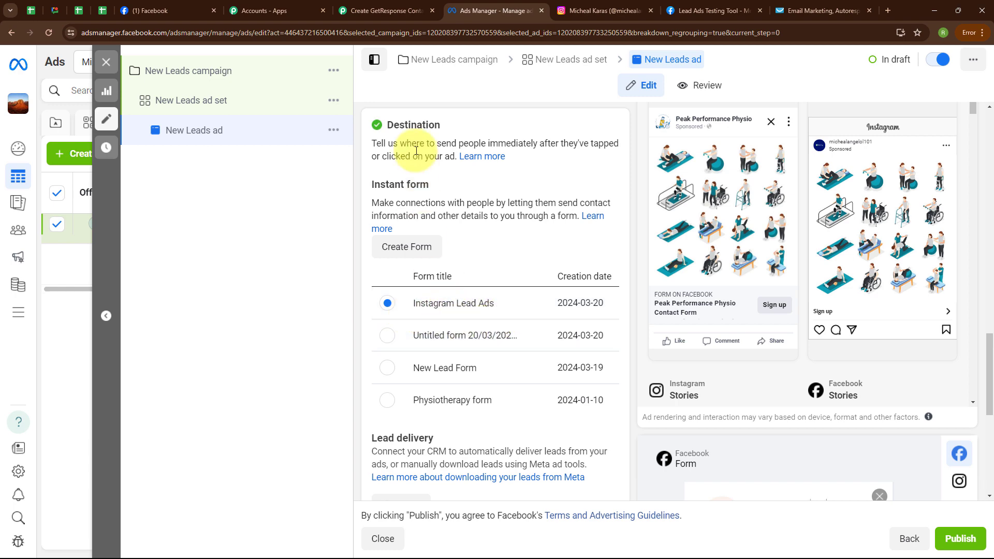
left_click(377, 10)
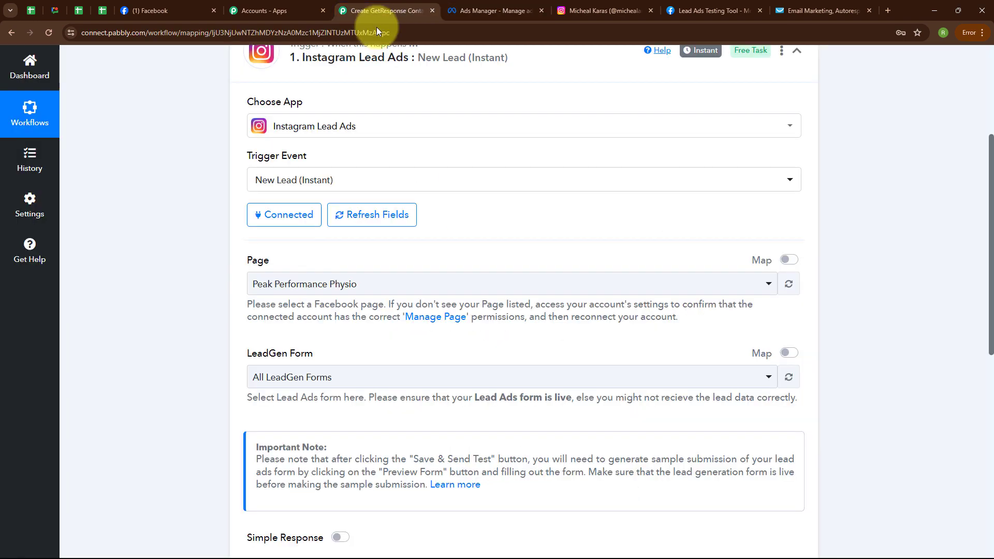
left_click(356, 379)
left_click(357, 462)
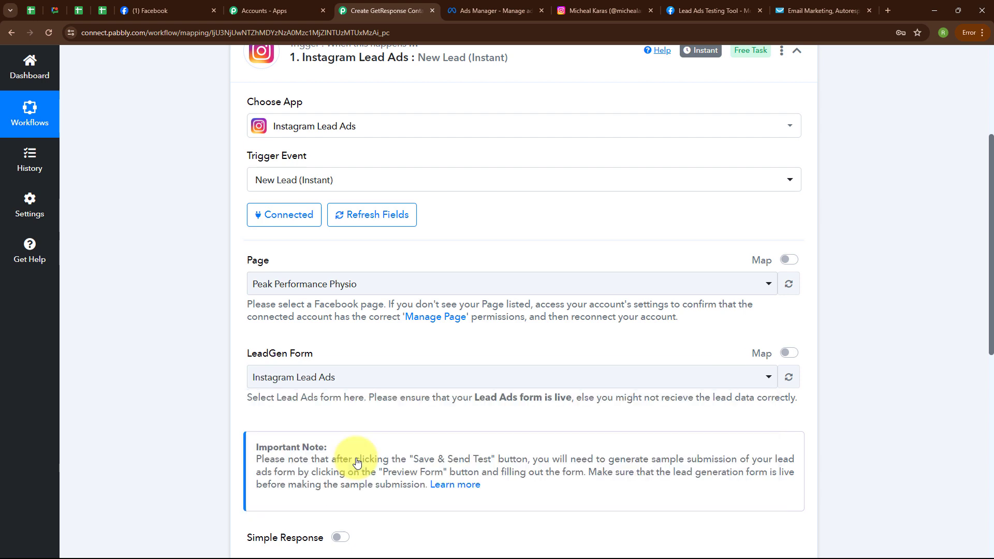
Step: Keep the Instagram Lead Ads form selected, save the trigger and send a test request
scroll(355, 412, "down", 2)
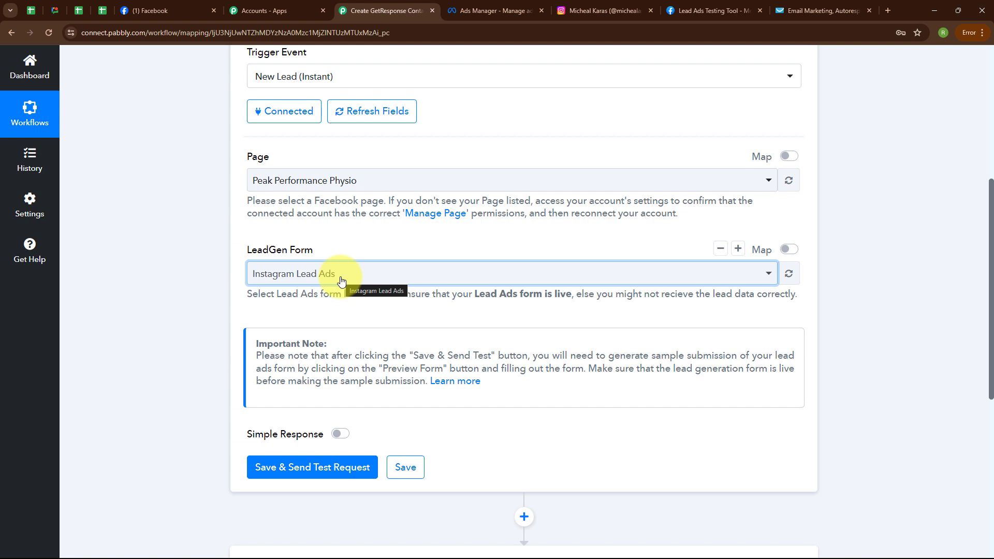
left_click(341, 281)
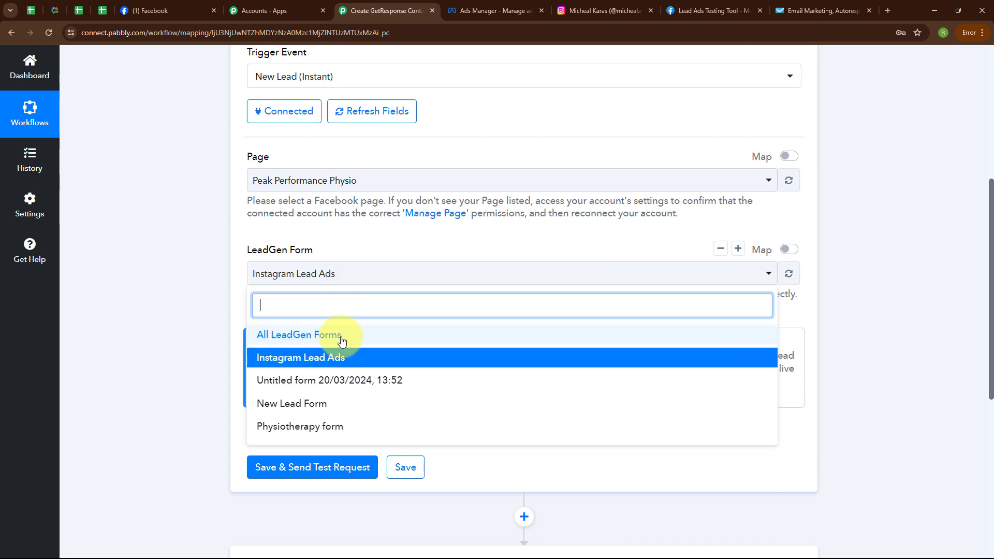
left_click(355, 270)
scroll(381, 328, "down", 2)
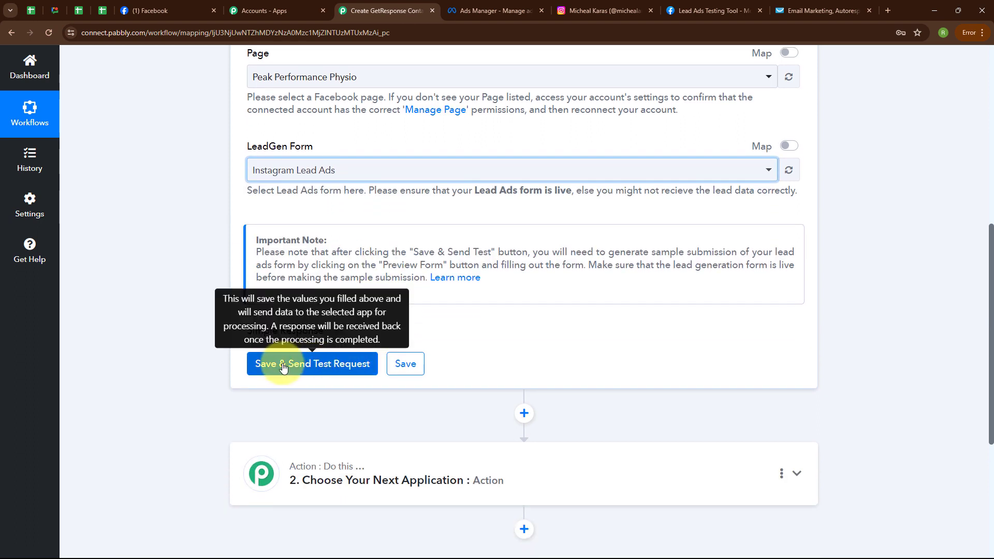
left_click(283, 367)
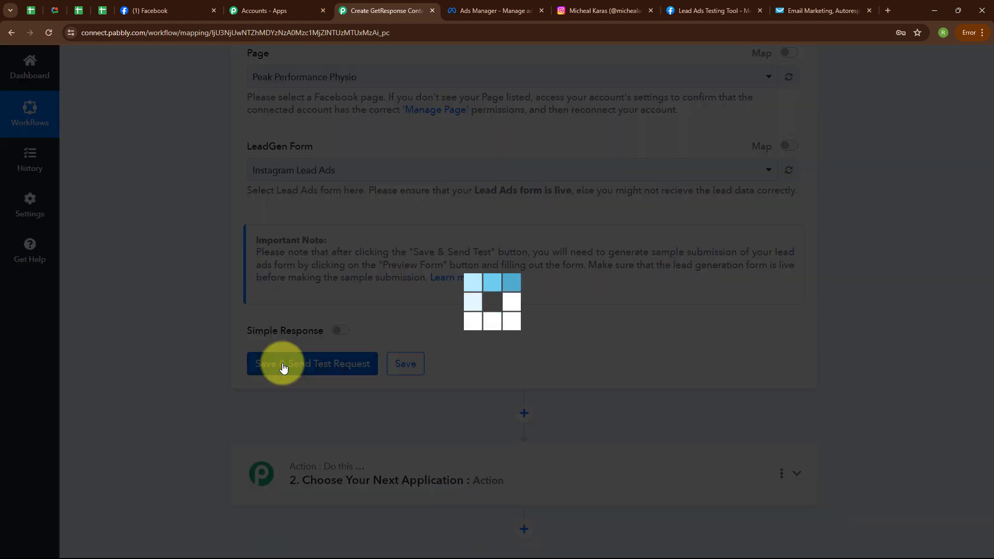
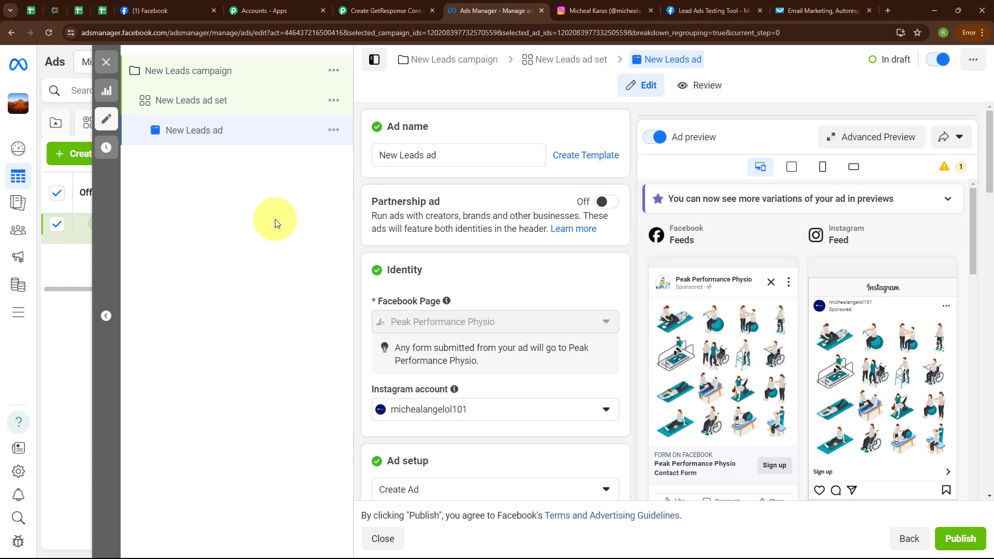
Step: Switch to Meta's Lead Ads Testing Tool and submit a test lead through the preview of the Instagram Lead Ads form
key("ctrl+shift+Tab")
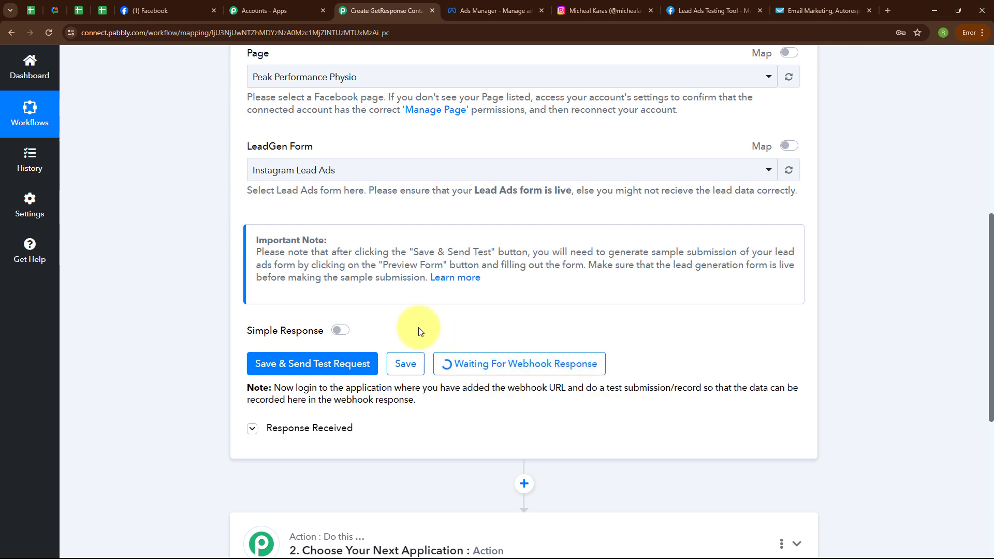
key("ctrl+Tab")
key("ctrl+Tab")
key("ctrl+Tab")
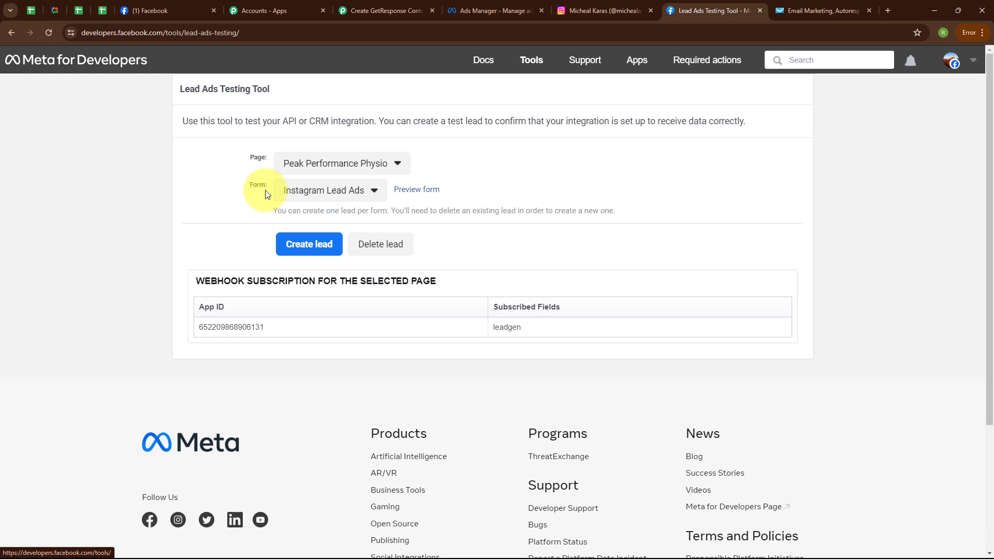
left_click(403, 192)
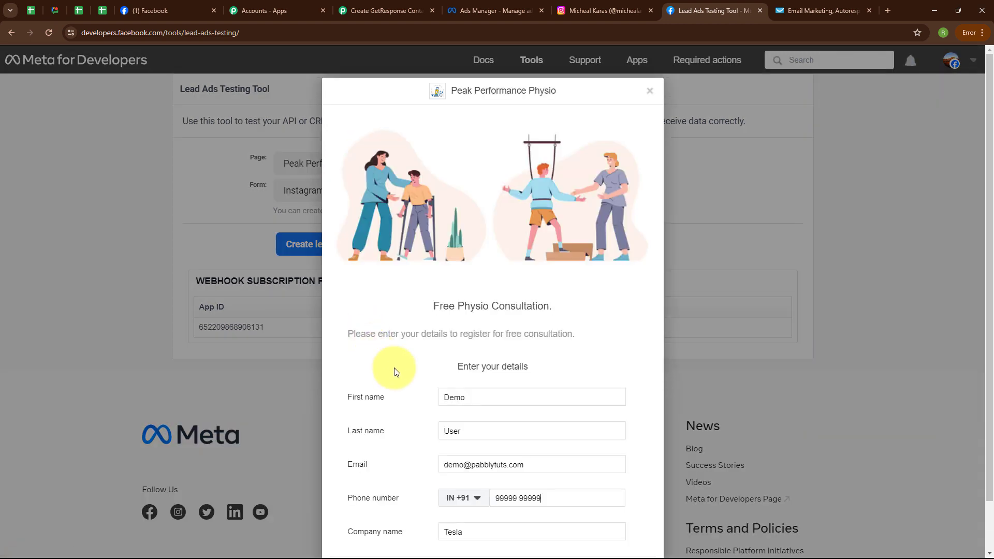
scroll(362, 352, "down", 1)
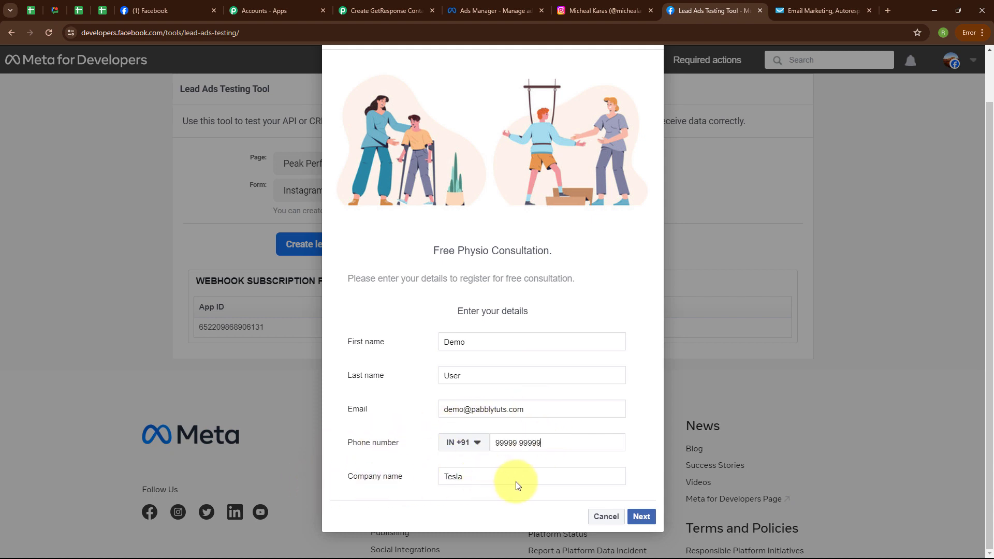
left_click(641, 516)
left_click(636, 396)
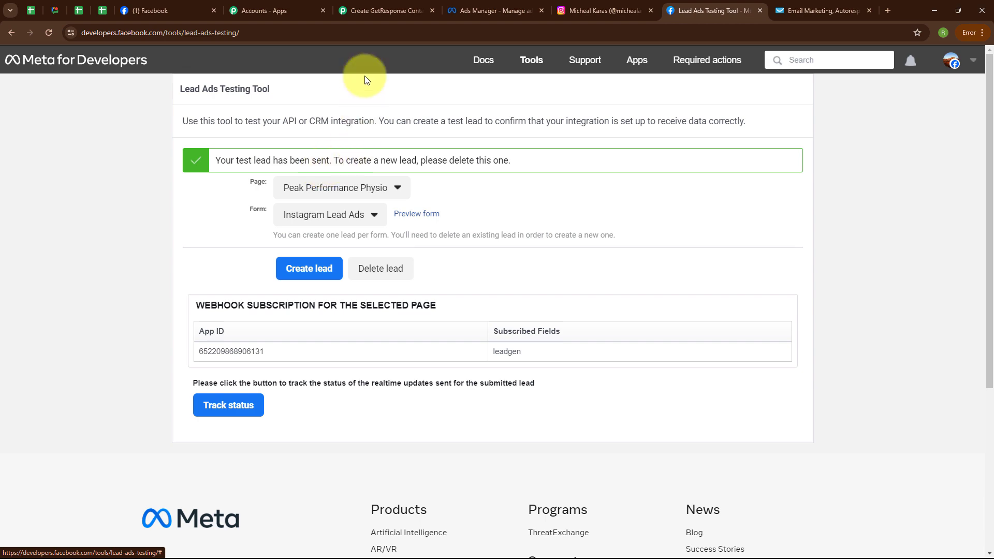
Step: Return to Pabbly Connect, review the lead data received by the trigger, and collapse the trigger step
left_click(376, 7)
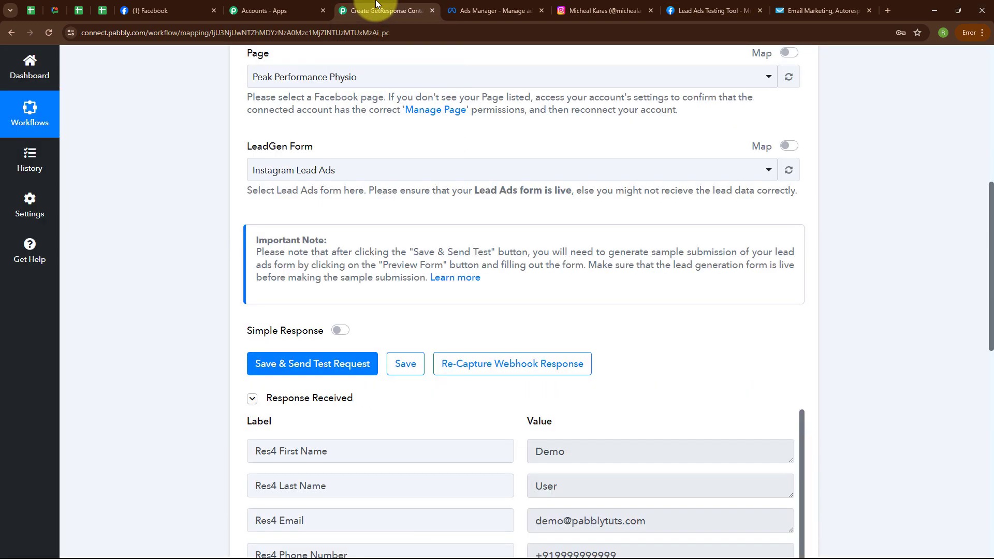
scroll(518, 365, "down", 6)
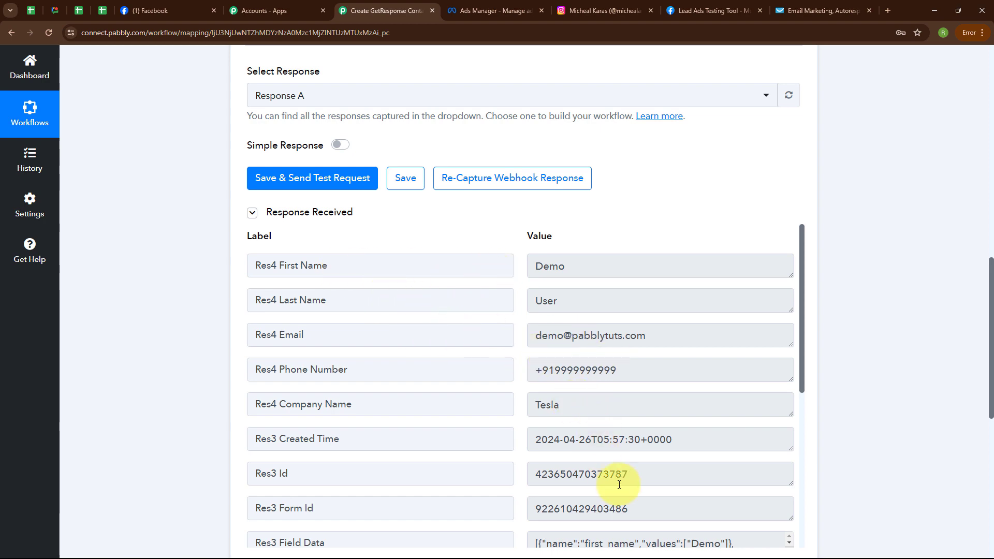
scroll(587, 297, "down", 2)
scroll(710, 156, "up", 10)
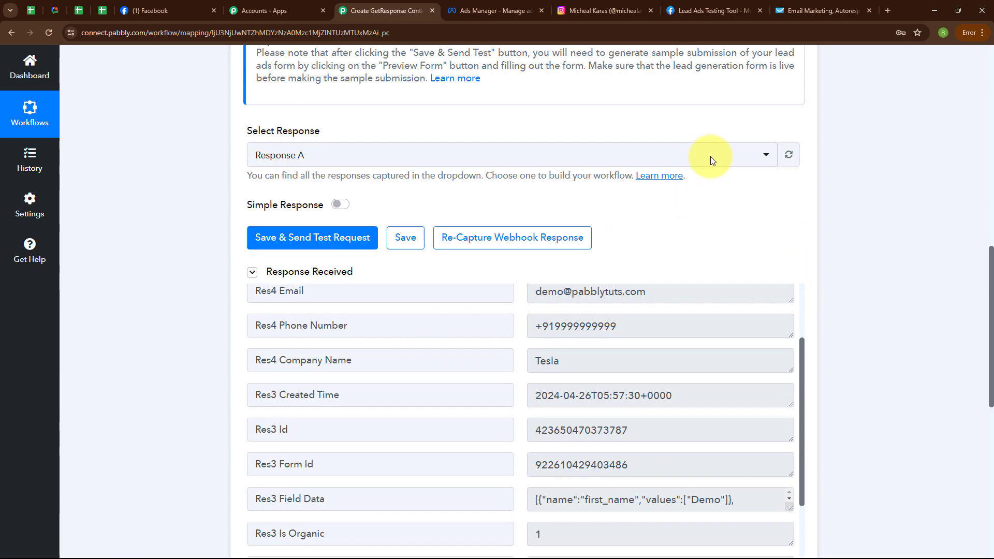
left_click(797, 206)
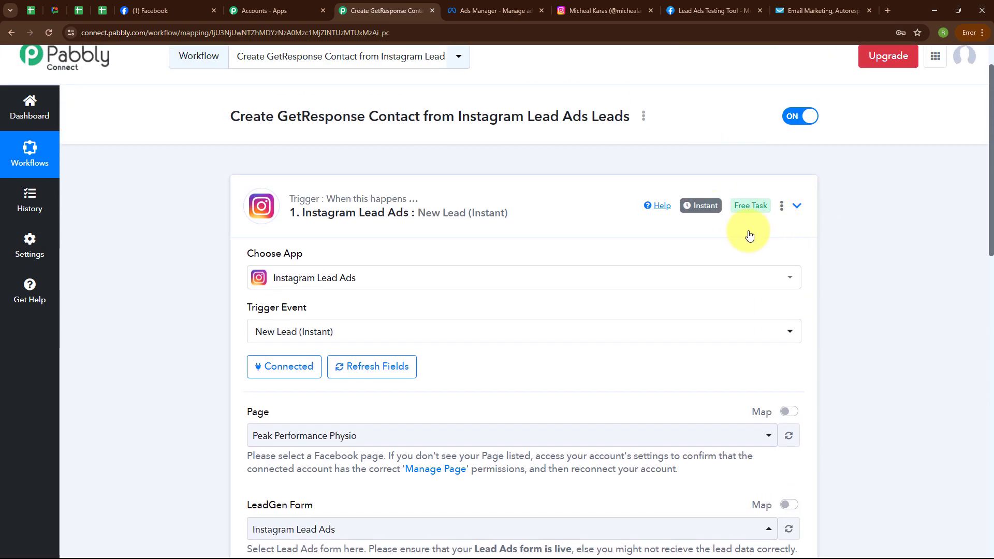
Step: Set the workflow's action application to GetResponse with the Create Contact event
left_click(374, 328)
left_click(301, 267)
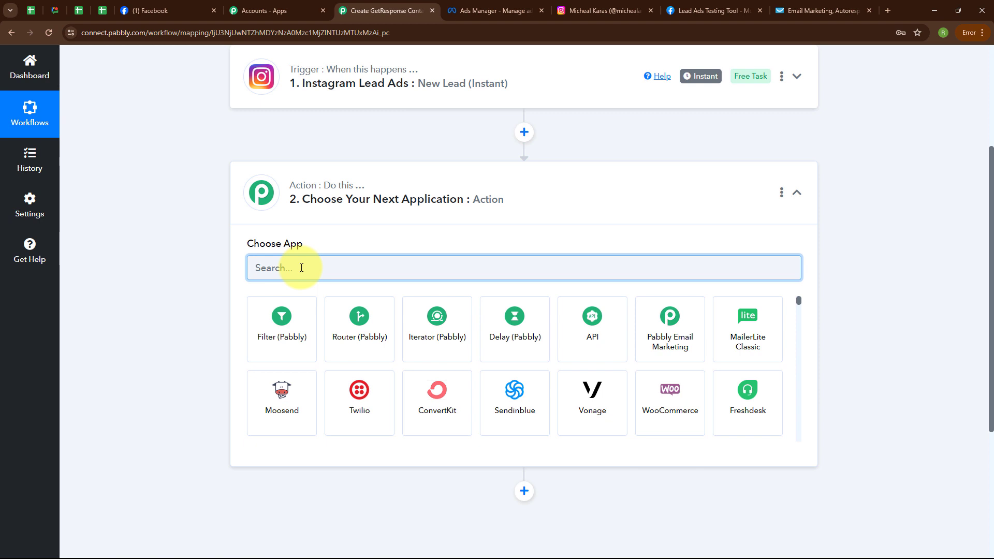
type("Get")
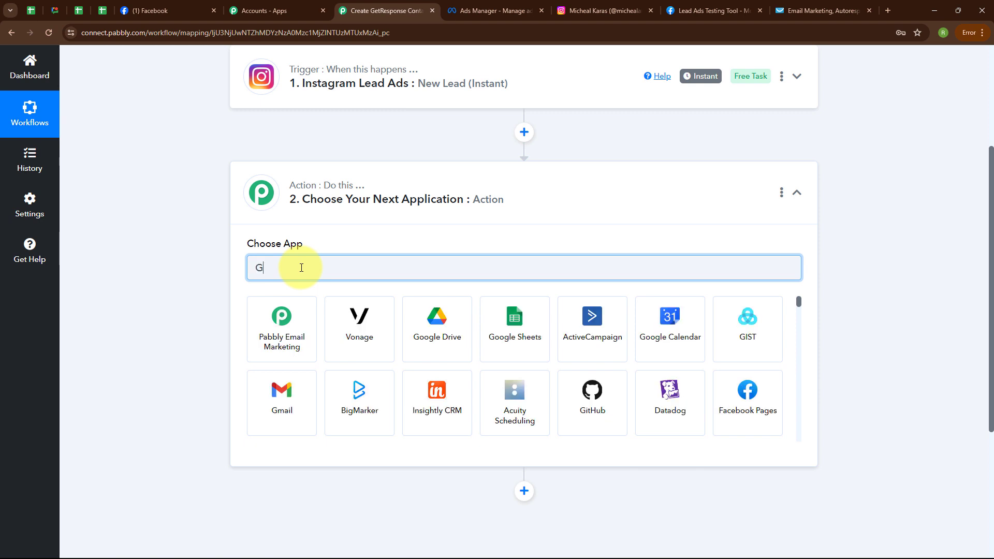
left_click(409, 327)
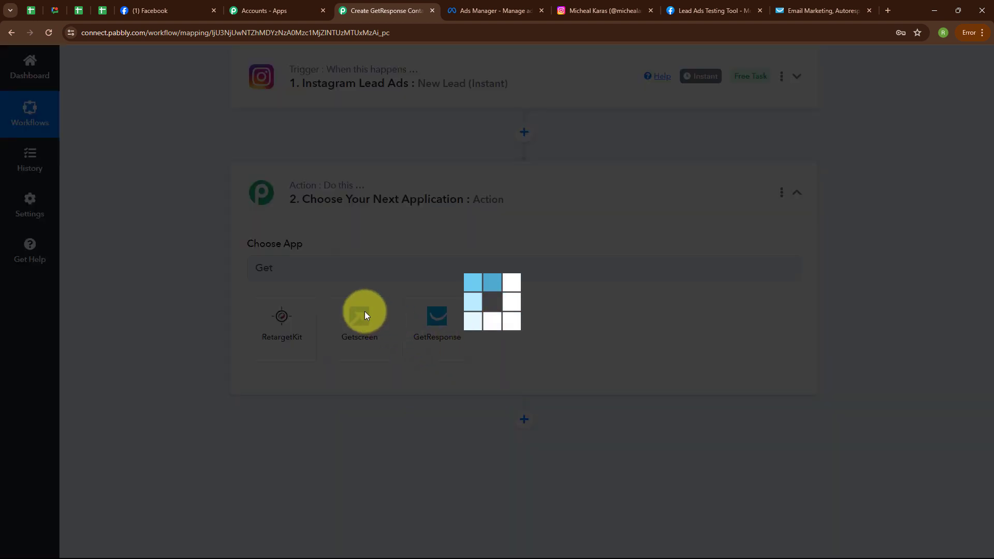
left_click(328, 323)
left_click(325, 146)
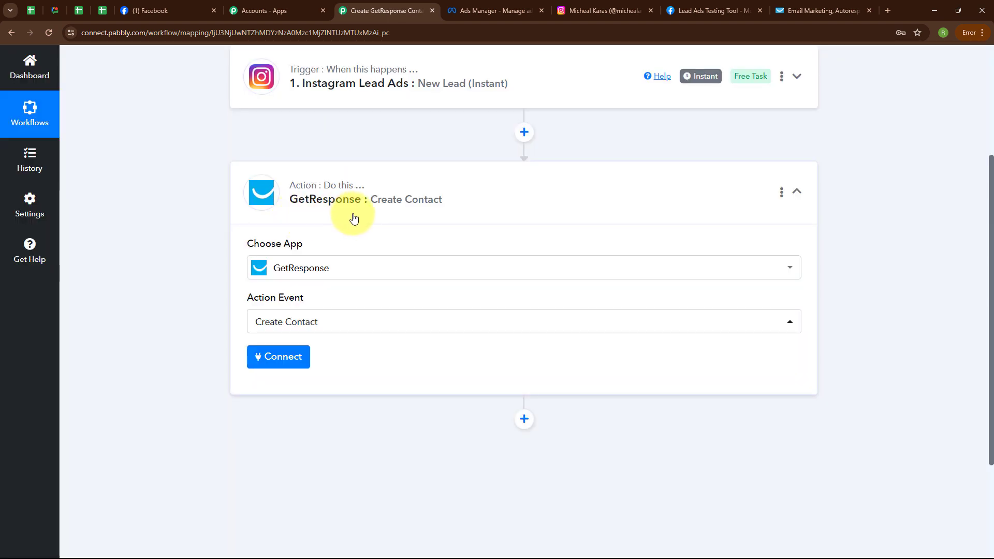
Step: Start a new GetResponse connection for the action and open GetResponse's API key page
left_click(261, 360)
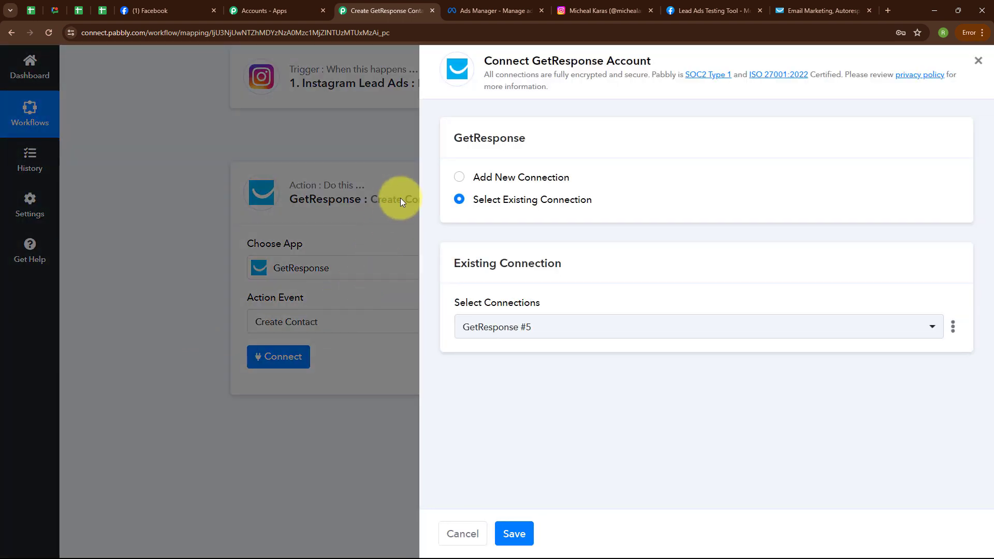
left_click(460, 178)
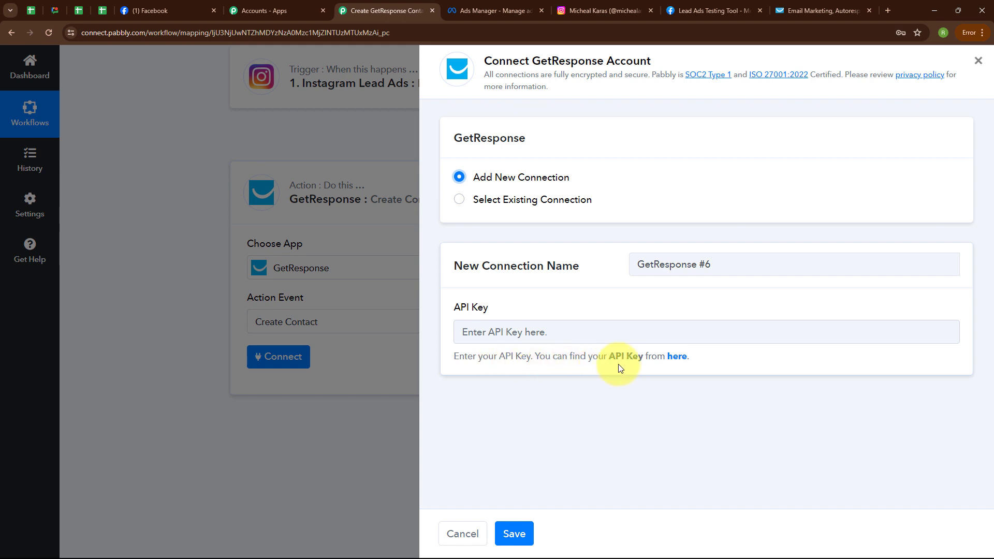
left_click(677, 356)
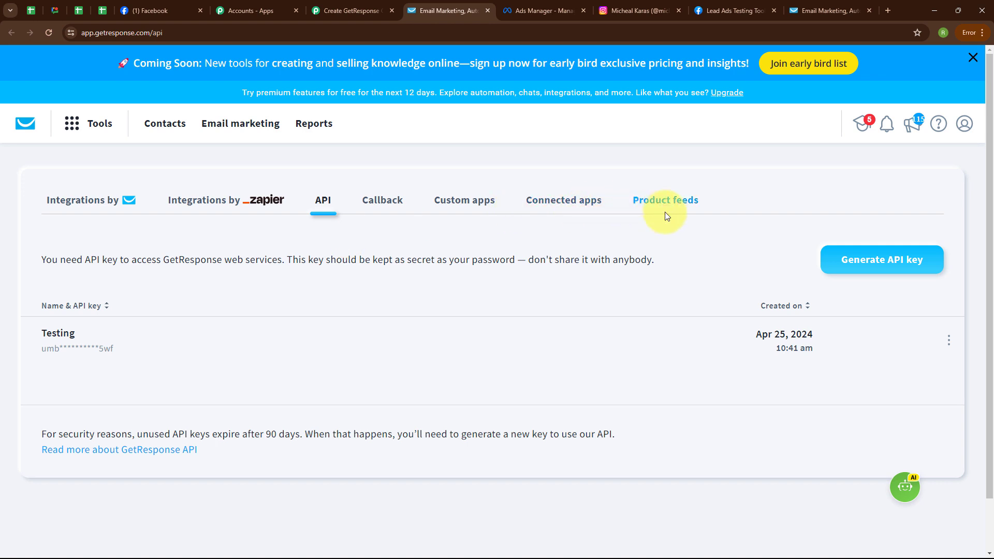
Step: Generate a GetResponse API key named "Instagram Lead Ads" and copy it
left_click(870, 269)
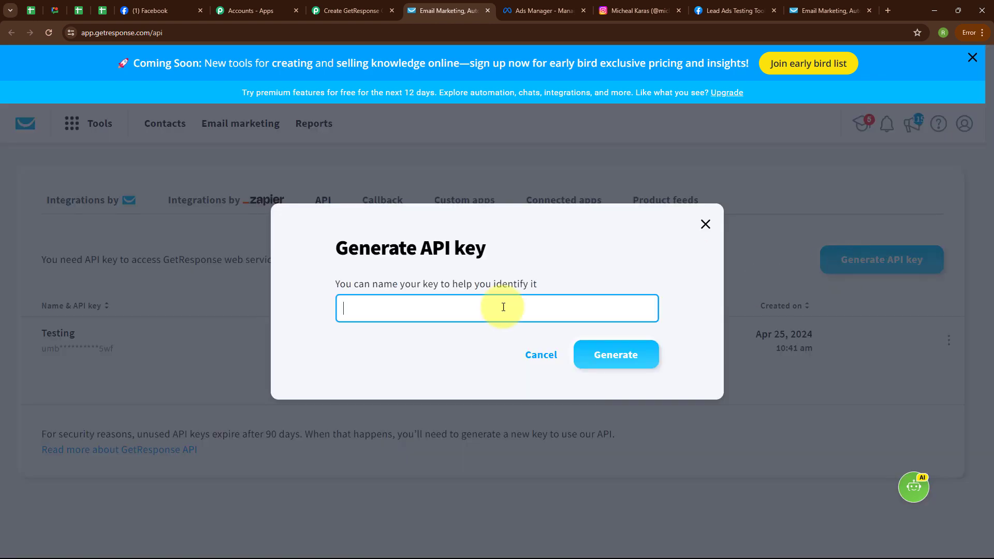
type("Instagram Lead Ads")
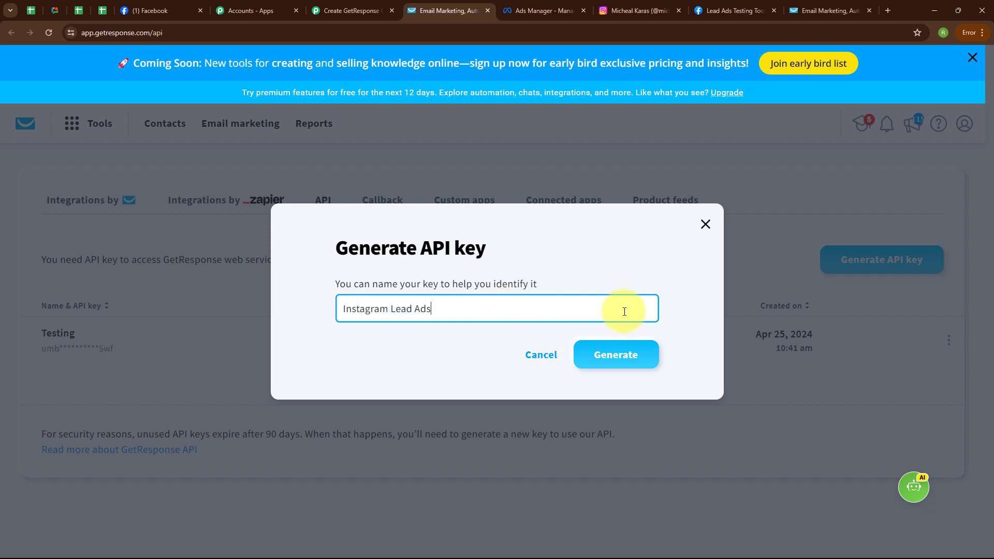
left_click(636, 351)
left_click_drag(345, 326, 573, 324)
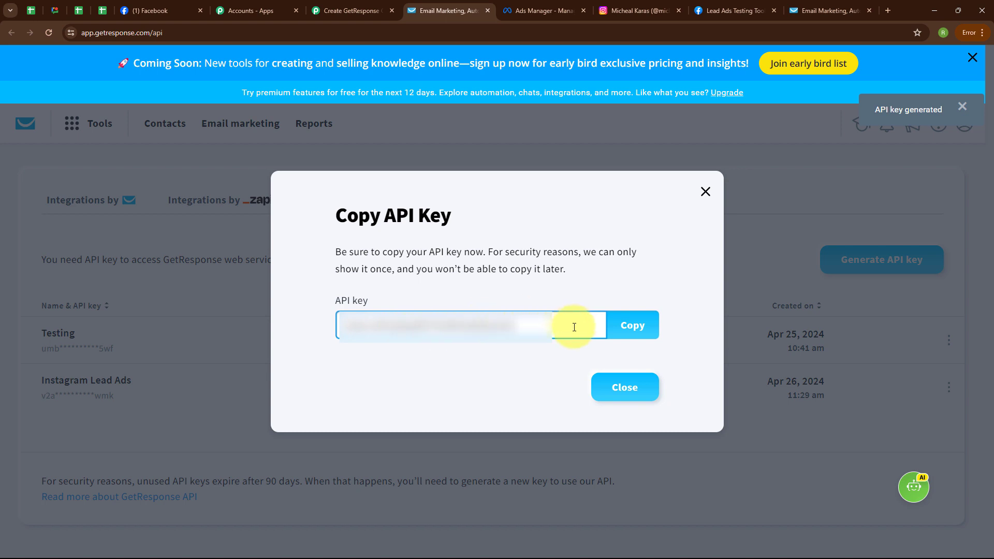
left_click(636, 333)
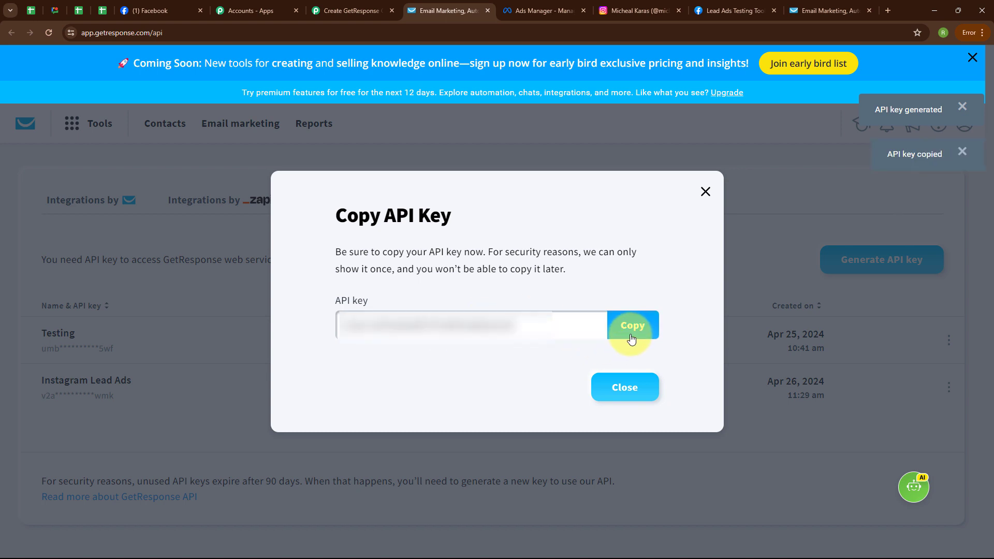
key("Escape")
Step: Paste the copied API key into the new GetResponse connection in Pabbly Connect and save the connection
left_click(339, 9)
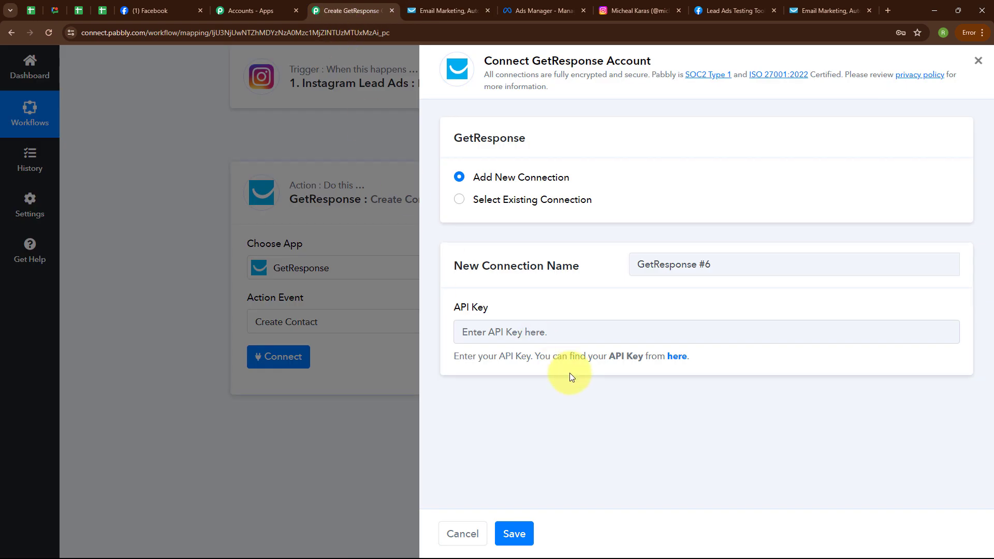
left_click(543, 327)
key("ctrl+v")
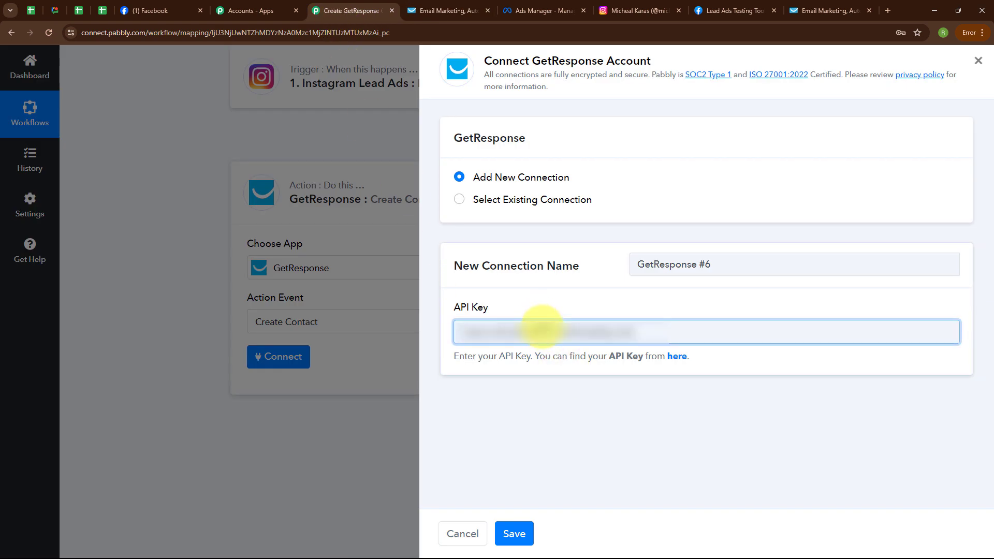
left_click(493, 385)
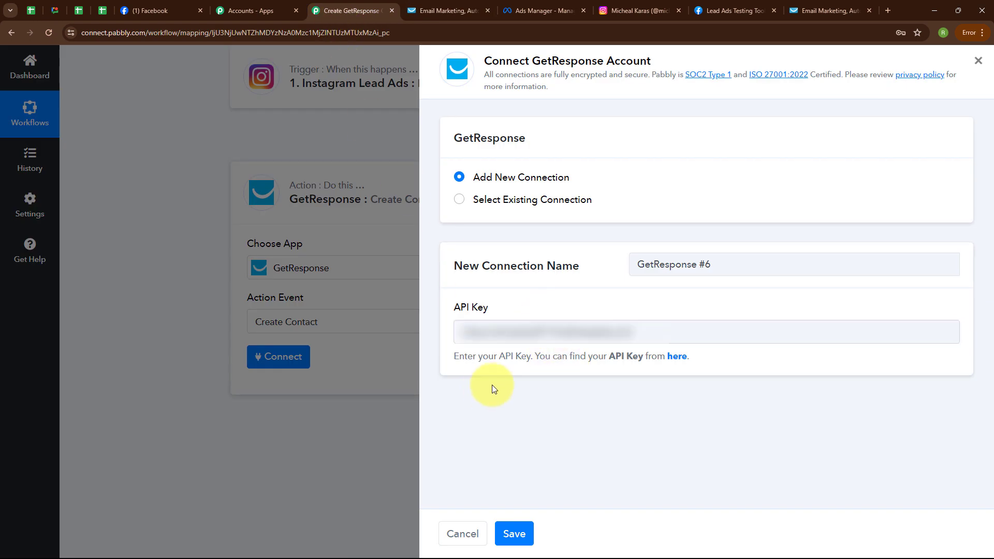
left_click(513, 541)
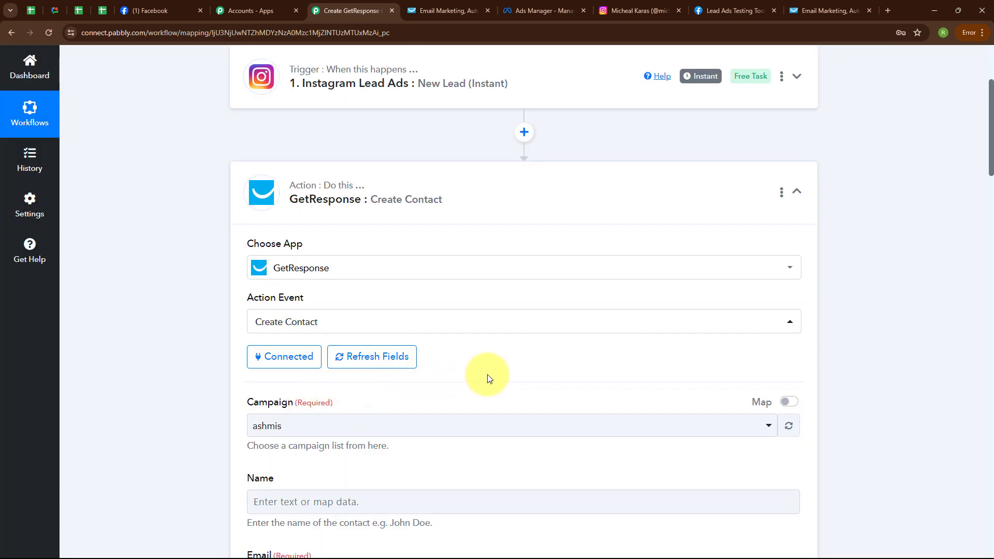
Step: Check the available contact lists in GetResponse, then set the Create Contact action's campaign to PabblyList in Pabbly Connect
scroll(487, 375, "down", 3)
scroll(488, 378, "down", 2)
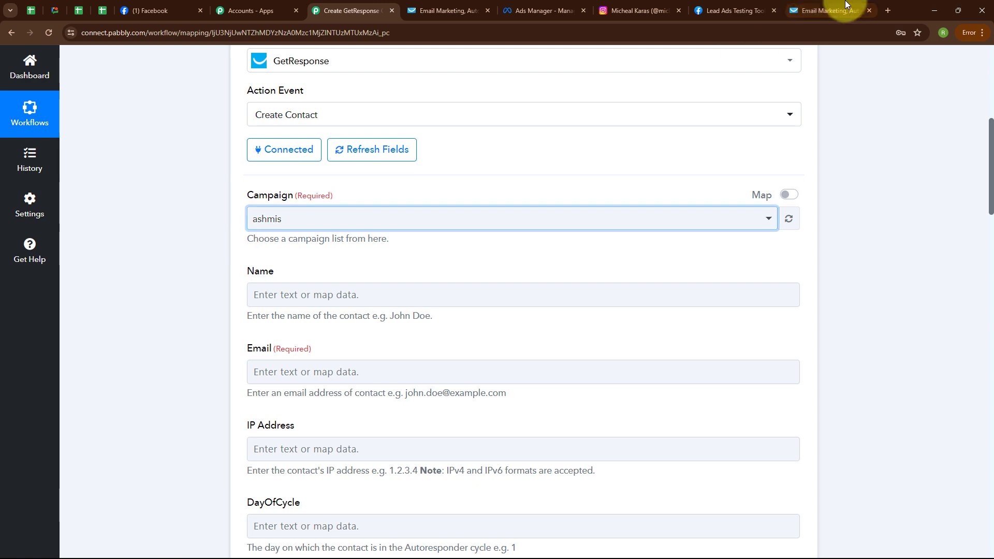
left_click(817, 6)
scroll(299, 270, "down", 2)
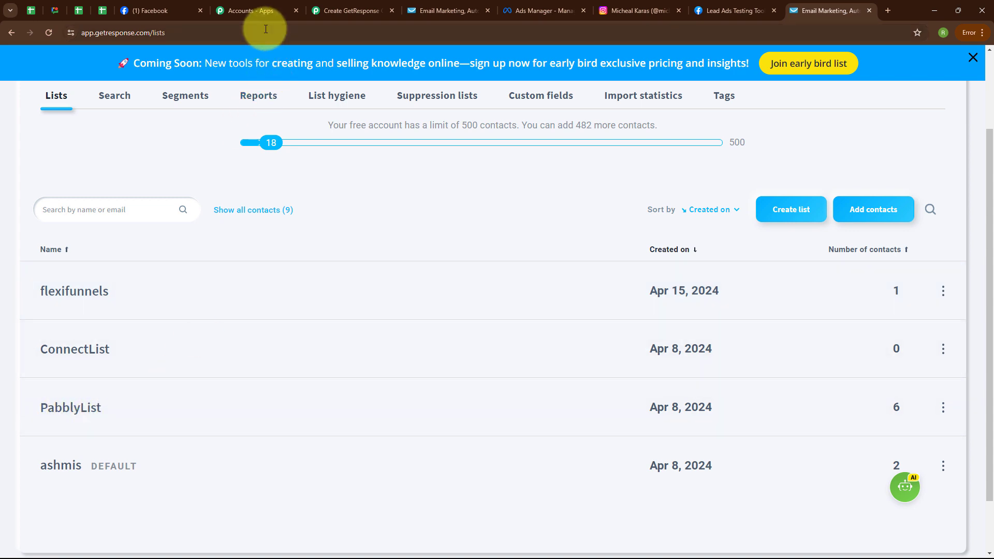
left_click(326, 9)
left_click(318, 218)
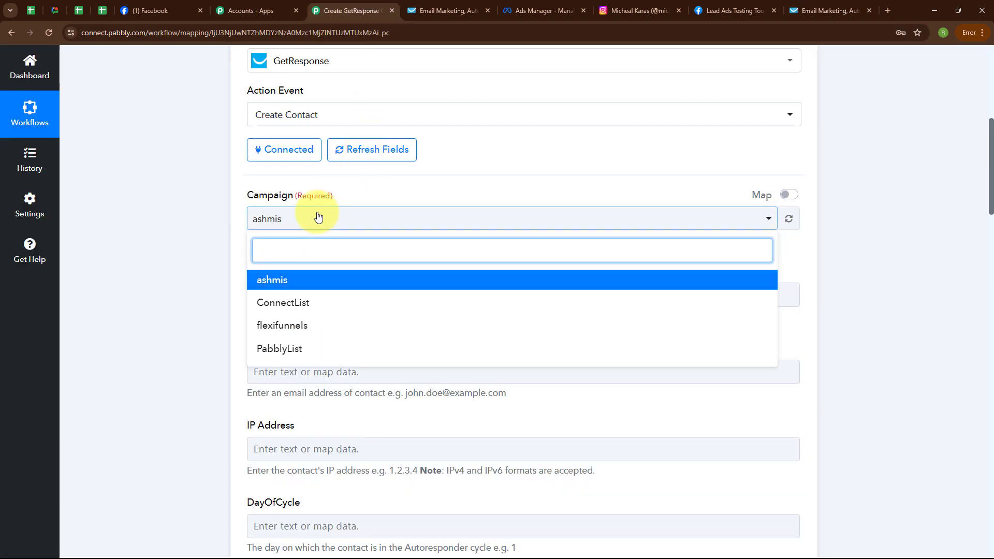
left_click(319, 347)
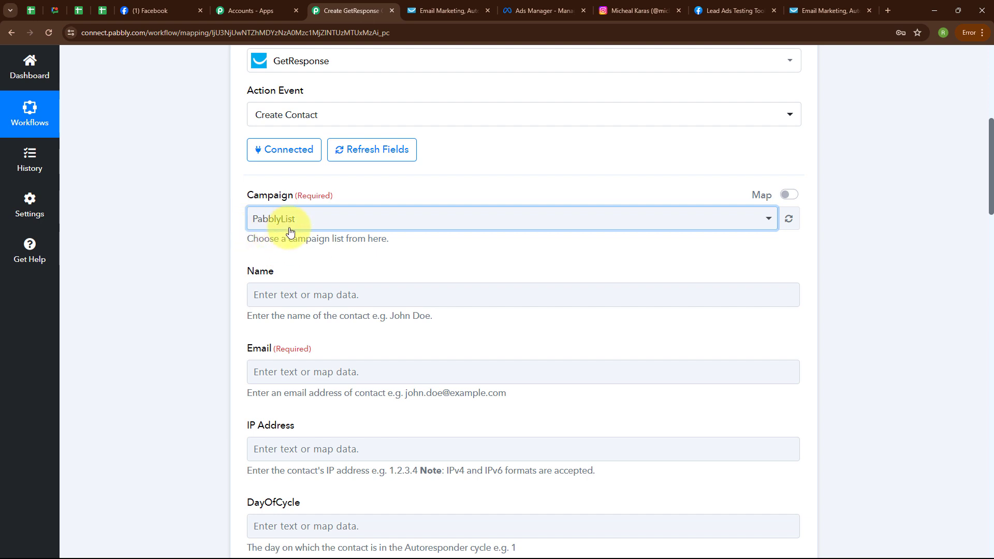
Step: Map the contact's Name to the First Name and Last Name values from the Instagram Lead Ads trigger
scroll(396, 255, "down", 2)
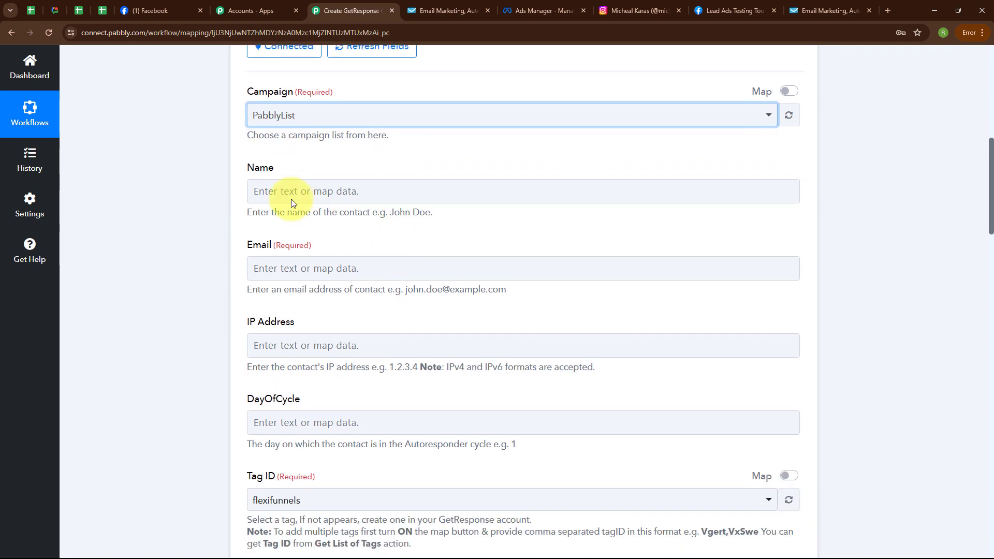
left_click(256, 190)
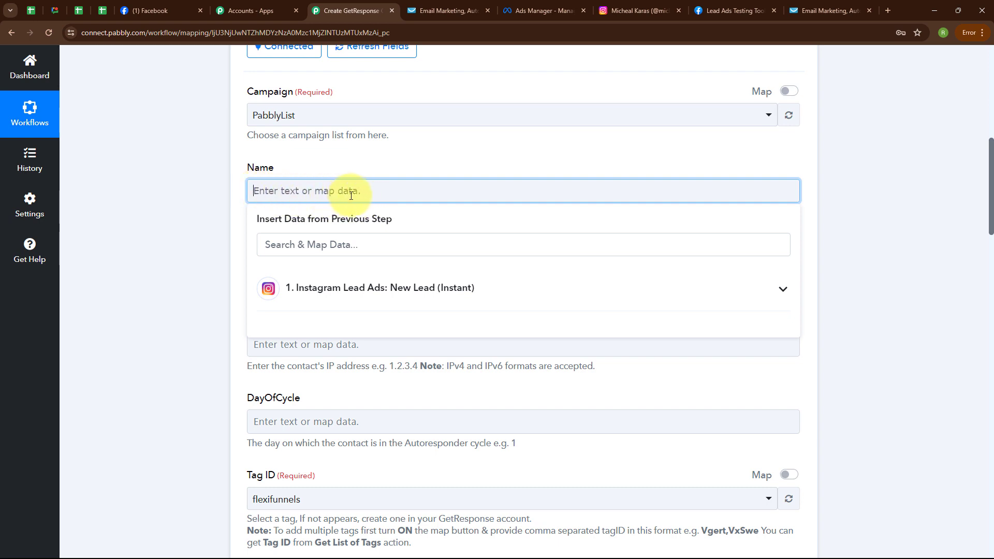
left_click(379, 300)
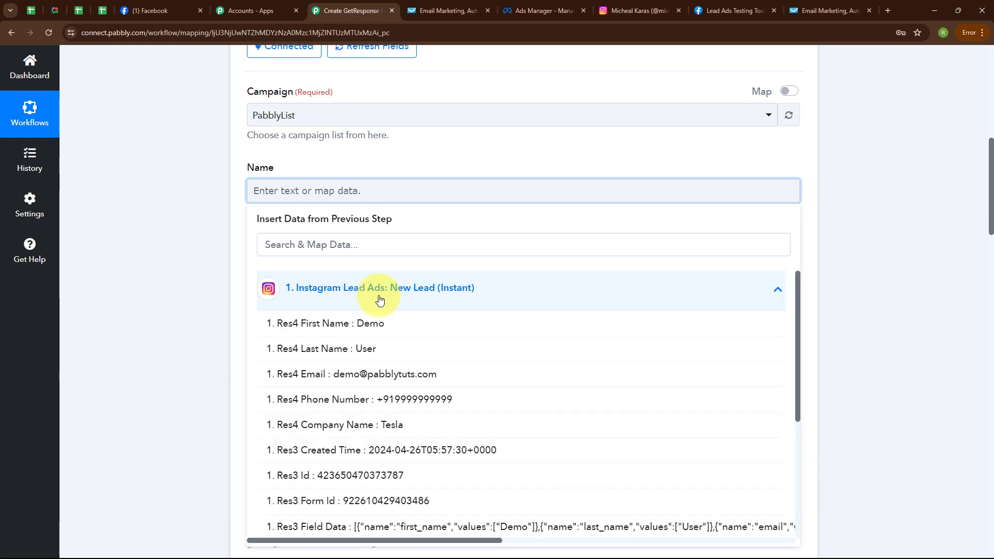
left_click(375, 325)
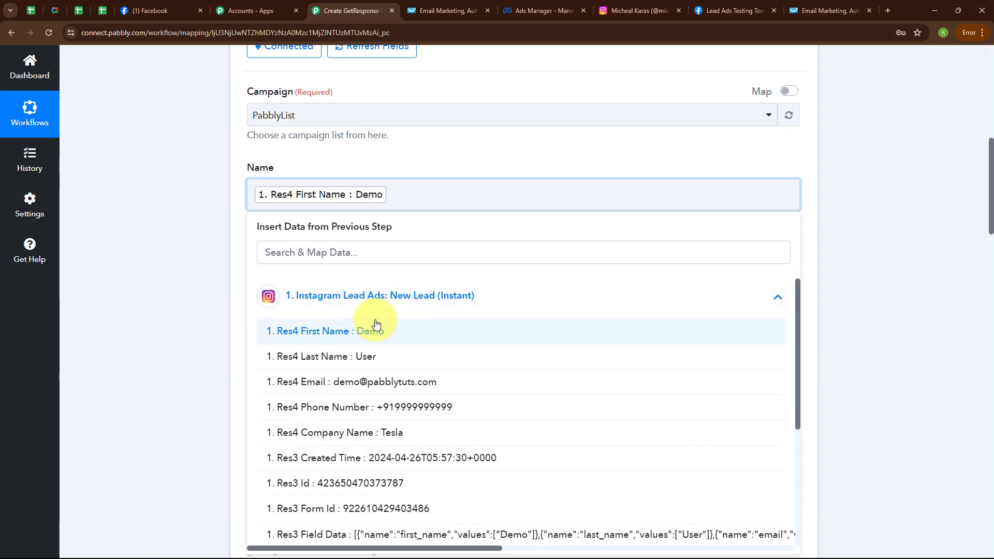
left_click(352, 356)
left_click(288, 275)
Step: Map the contact's Email to the Res4 Email value from the Instagram Lead Ads trigger
scroll(431, 256, "down", 1)
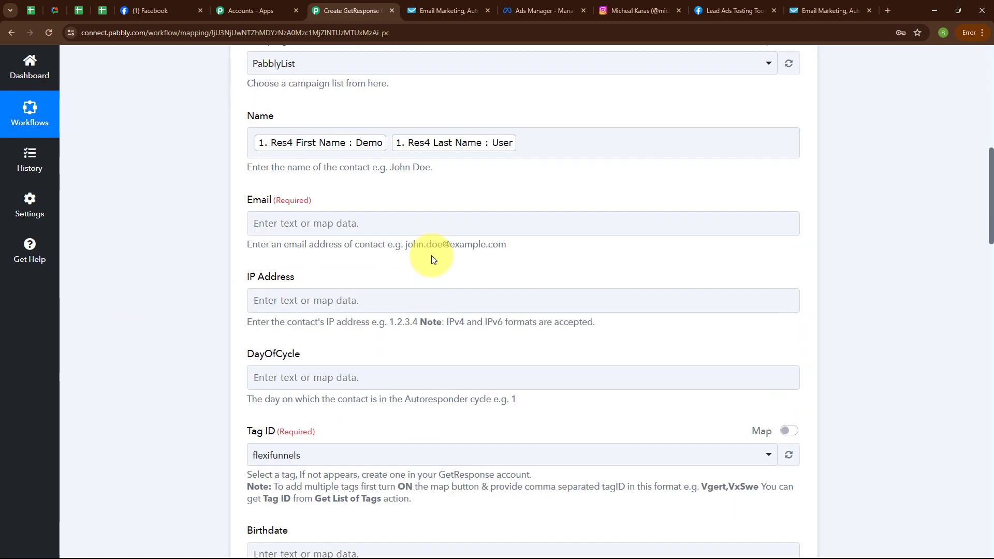
left_click(261, 223)
left_click(288, 319)
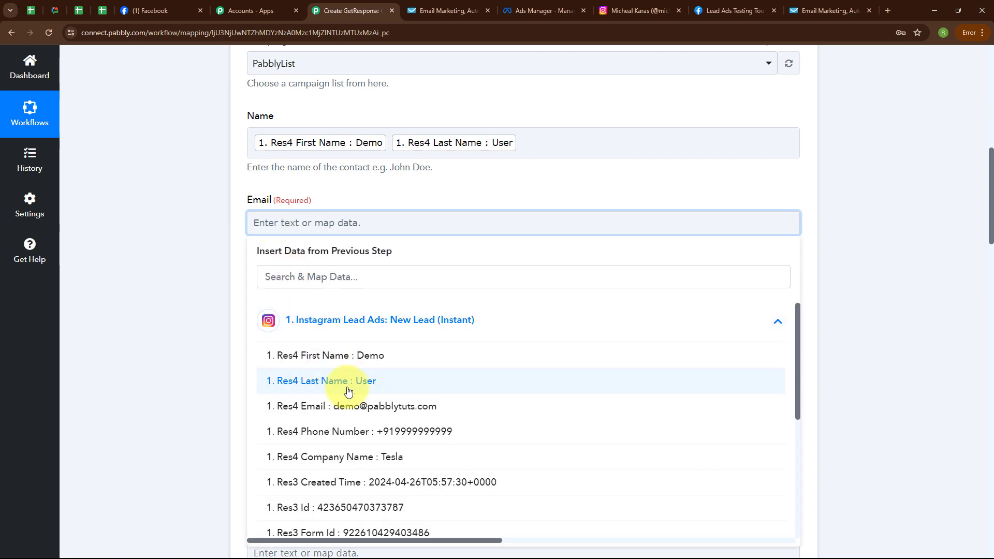
left_click(351, 411)
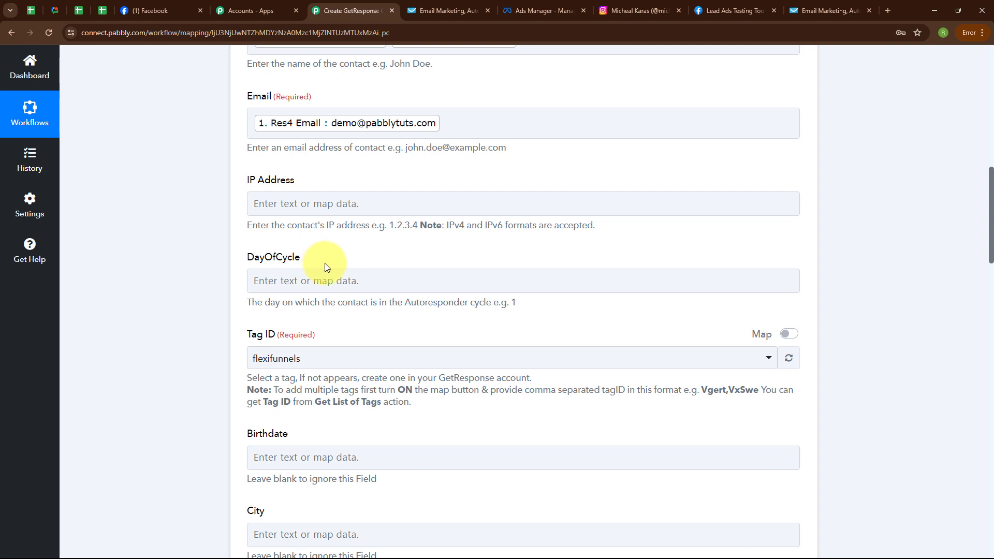
Step: Set the contact's Tag ID to PC
scroll(385, 318, "down", 2)
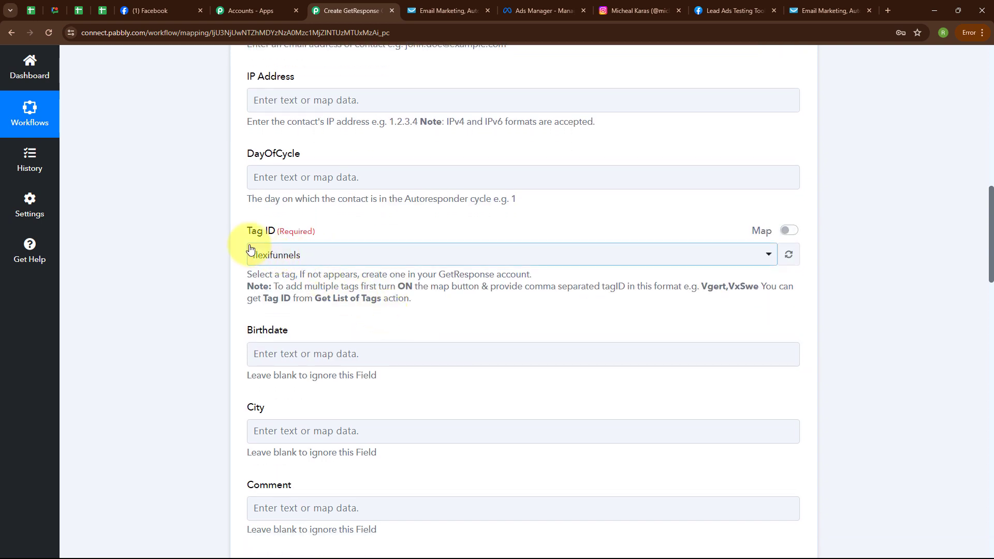
left_click(279, 254)
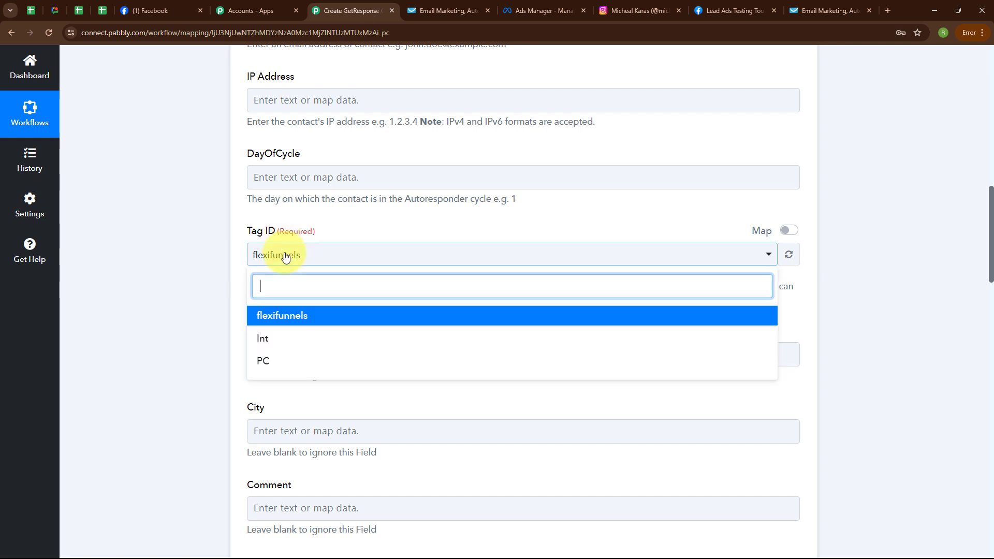
left_click(278, 365)
Step: Map the contact's Company to the Res4 Company Name value from the Instagram Lead Ads trigger
scroll(405, 318, "down", 4)
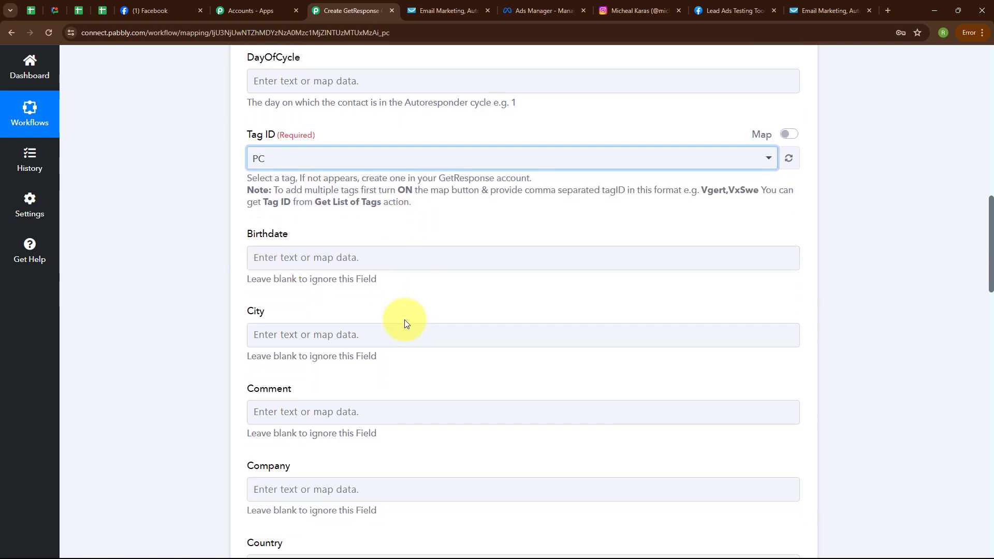
left_click(288, 219)
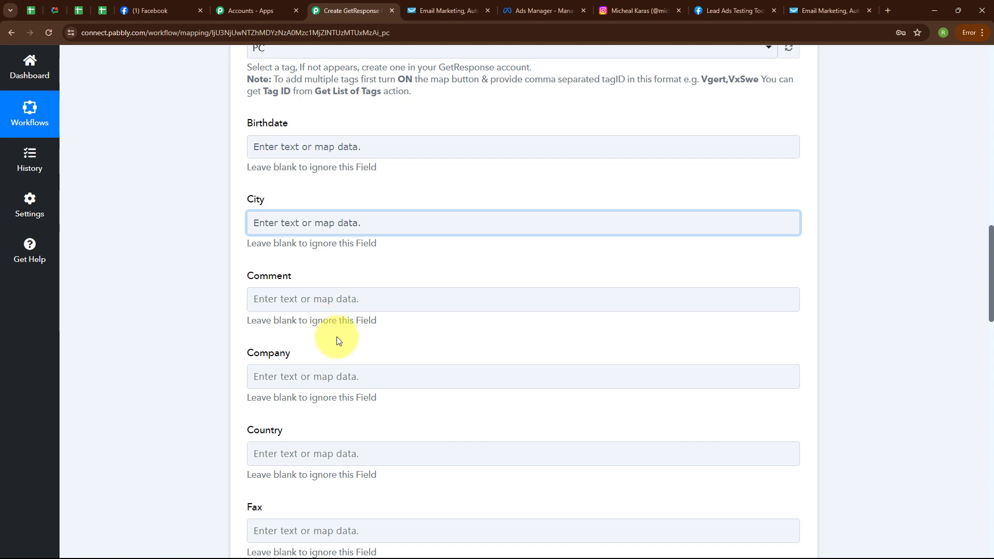
scroll(362, 343, "down", 3)
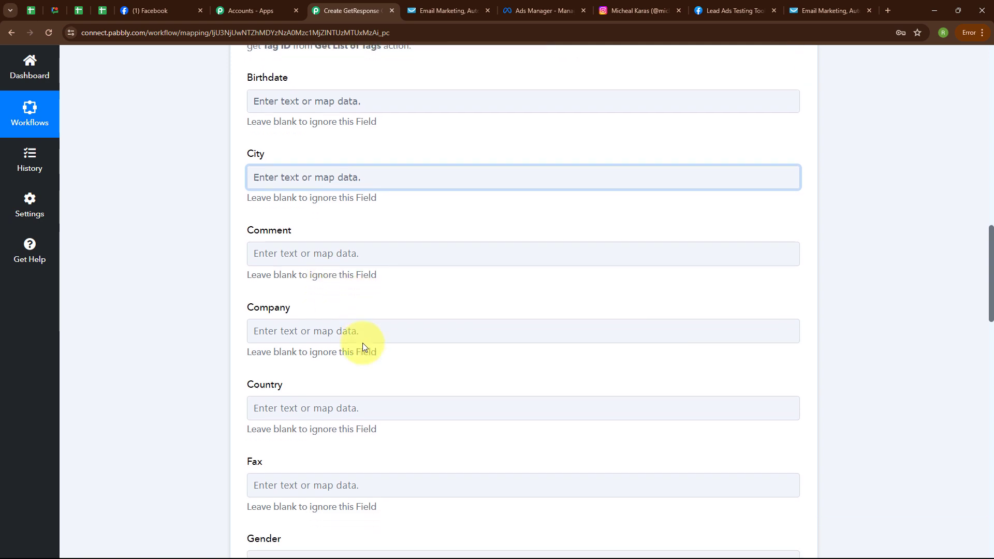
left_click(262, 220)
left_click(313, 310)
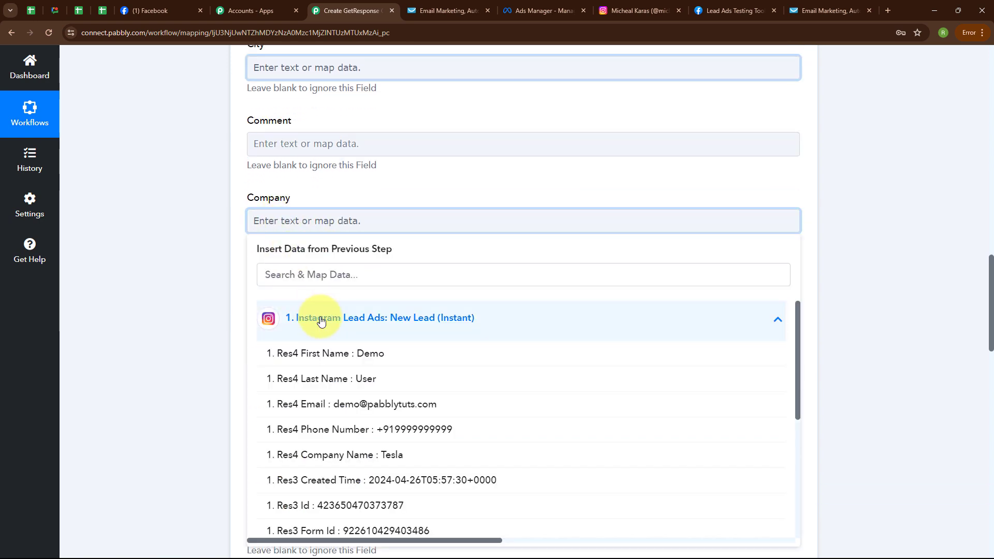
left_click(388, 523)
Step: Map the contact's Mobile Phone to the Res4 Phone Number value from the Instagram Lead Ads trigger
scroll(421, 350, "down", 2)
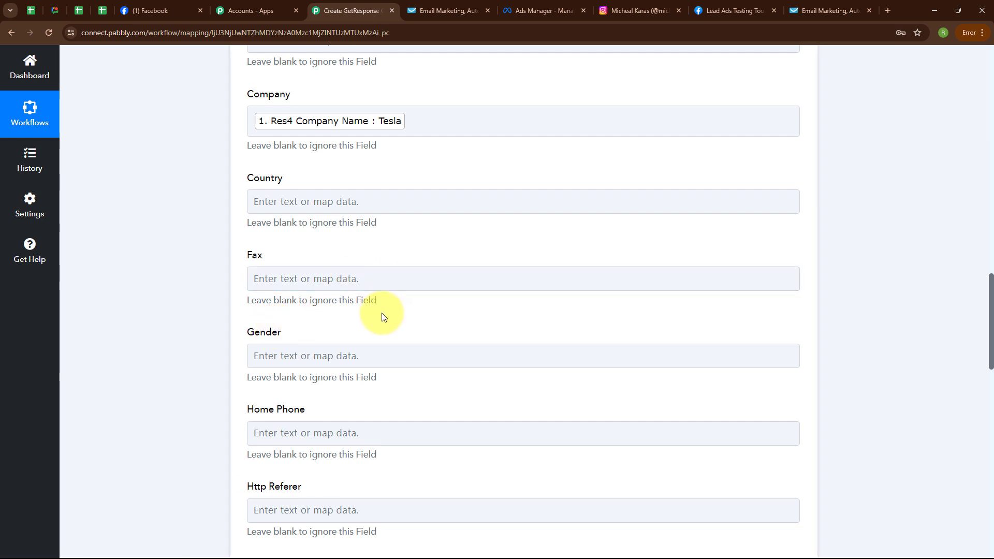
scroll(381, 313, "down", 4)
scroll(381, 313, "down", 2)
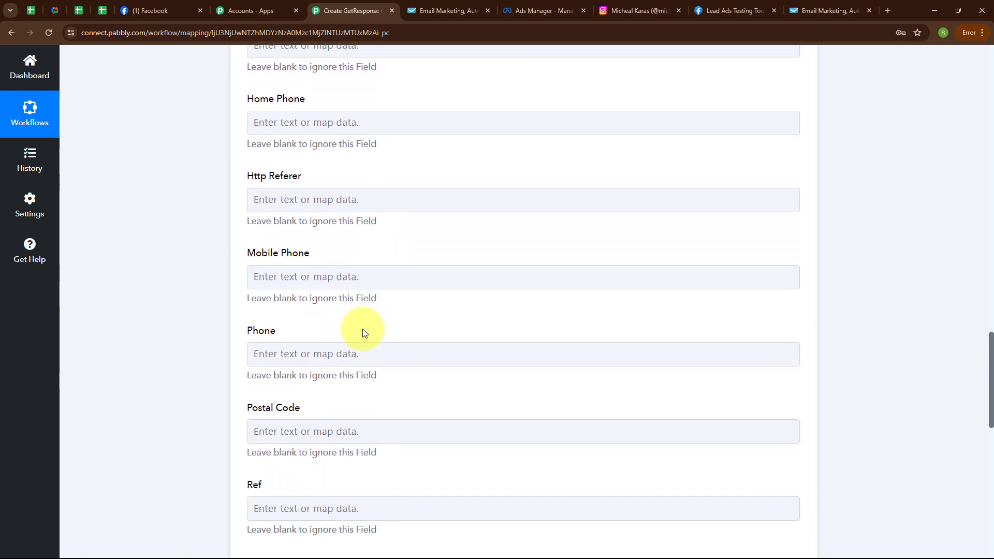
left_click(284, 277)
left_click(320, 390)
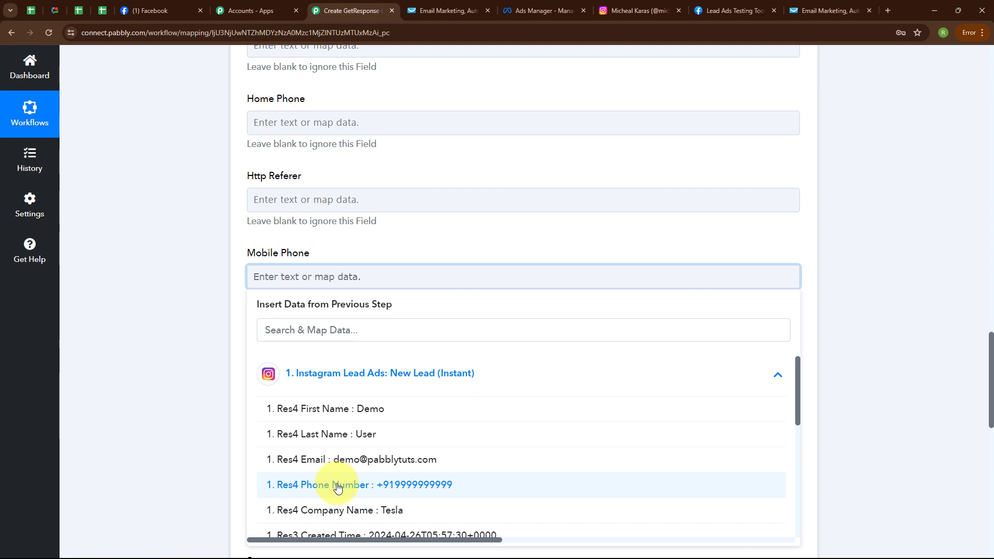
left_click(333, 542)
Step: Save the GetResponse Create Contact action and send a test request
scroll(433, 312, "down", 4)
scroll(415, 366, "down", 7)
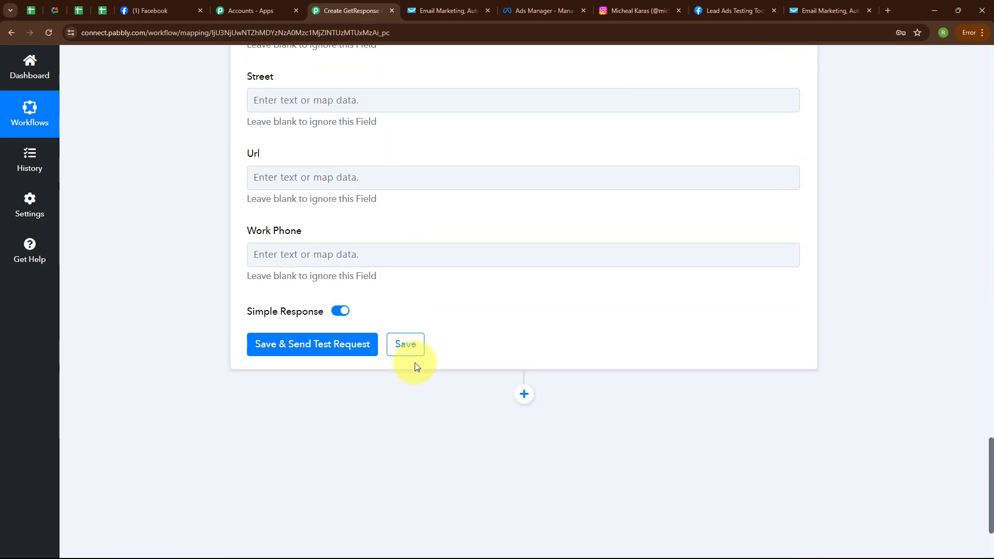
left_click(302, 344)
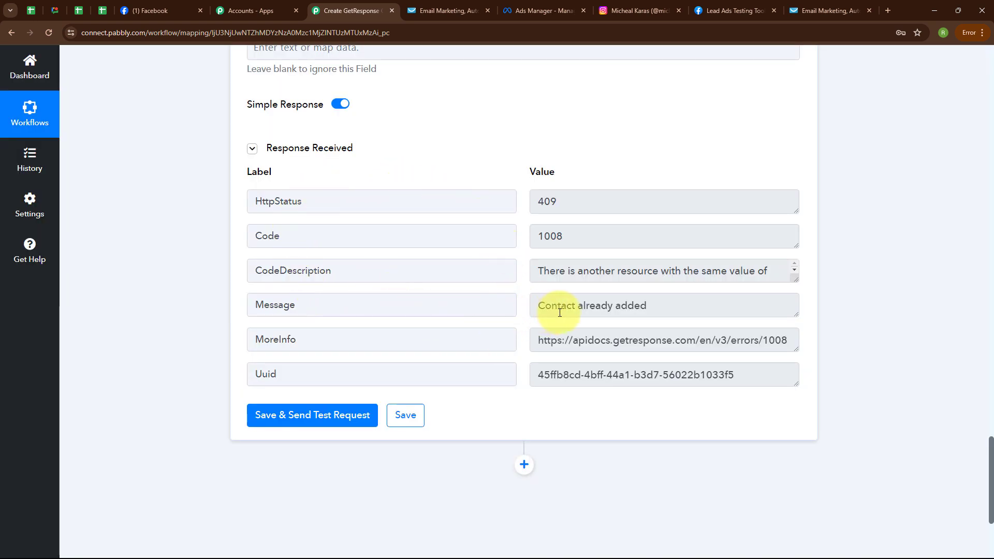
Step: Read the message in the received response and check GetResponse's PabblyList contacts for the test lead
left_click_drag(538, 307, 688, 309)
left_click(684, 310)
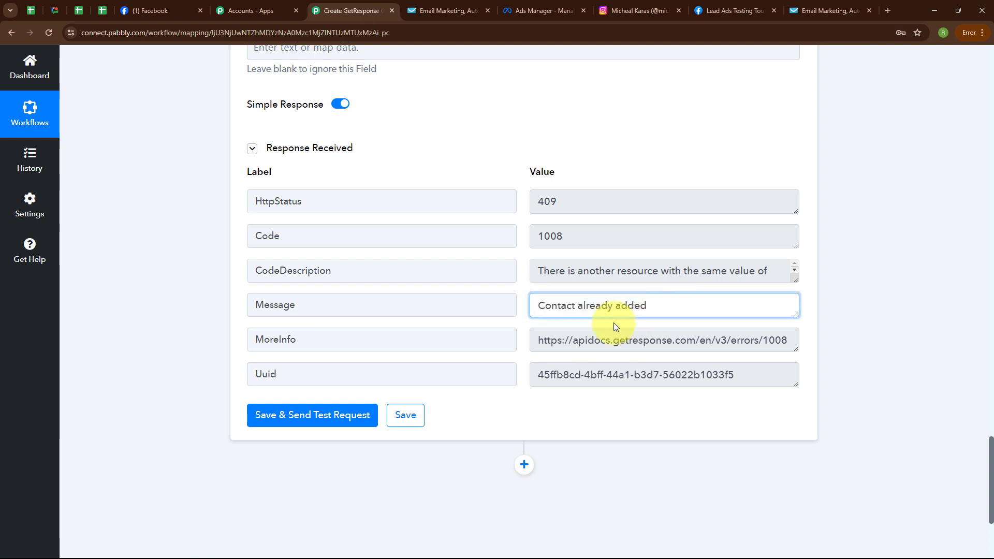
left_click(816, 12)
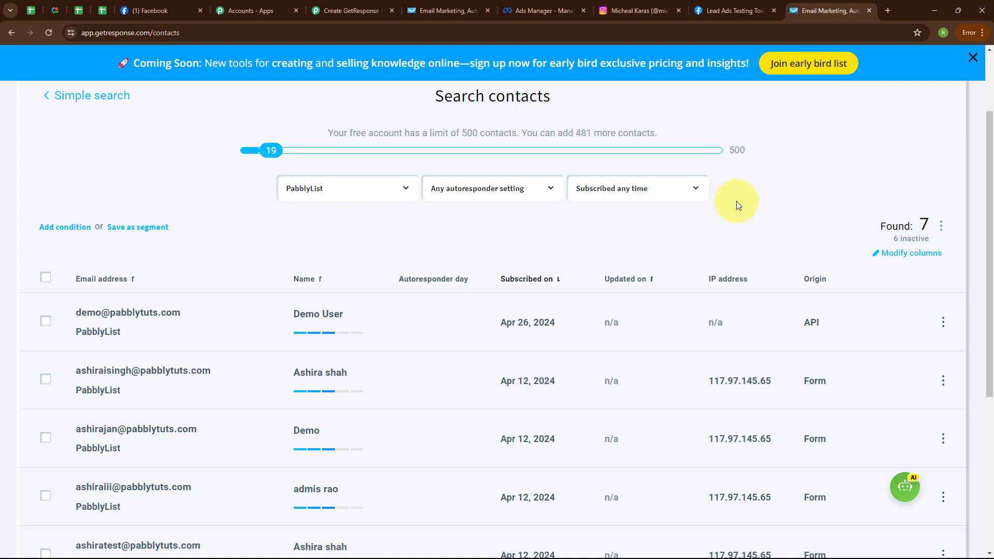
scroll(735, 201, "up", 1)
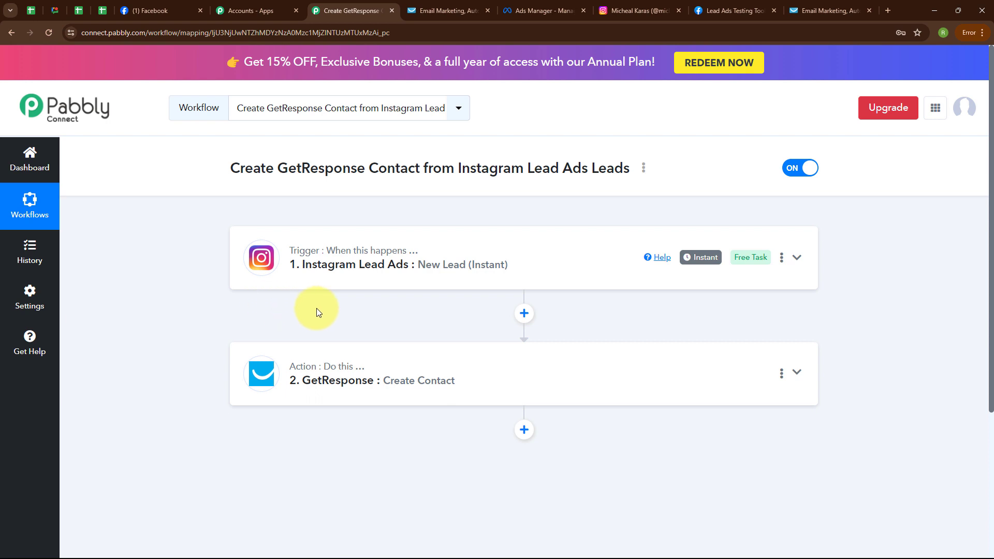
Step: Delete the existing test lead of the Instagram Lead Ads form in Meta's Lead Ads Testing Tool and reload the page
left_click(713, 13)
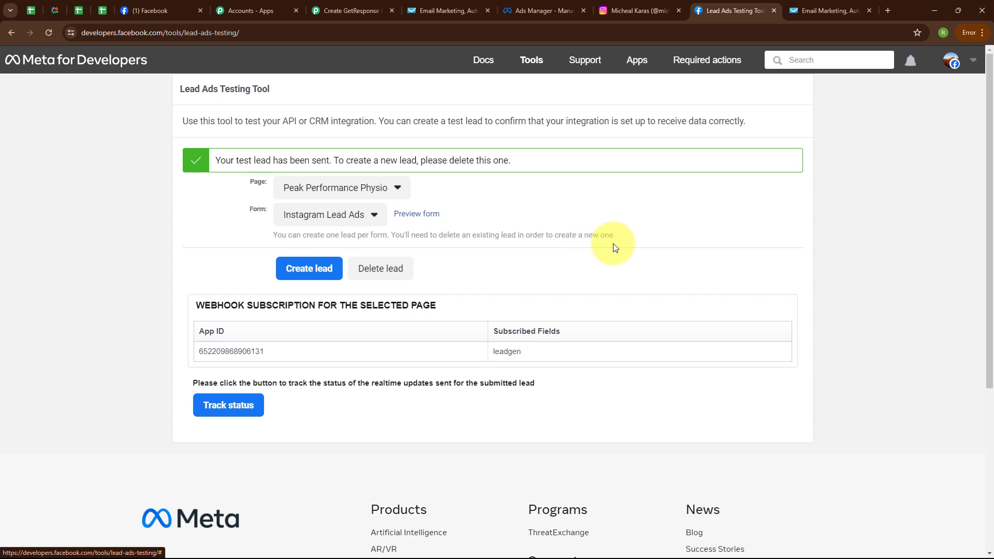
left_click(391, 274)
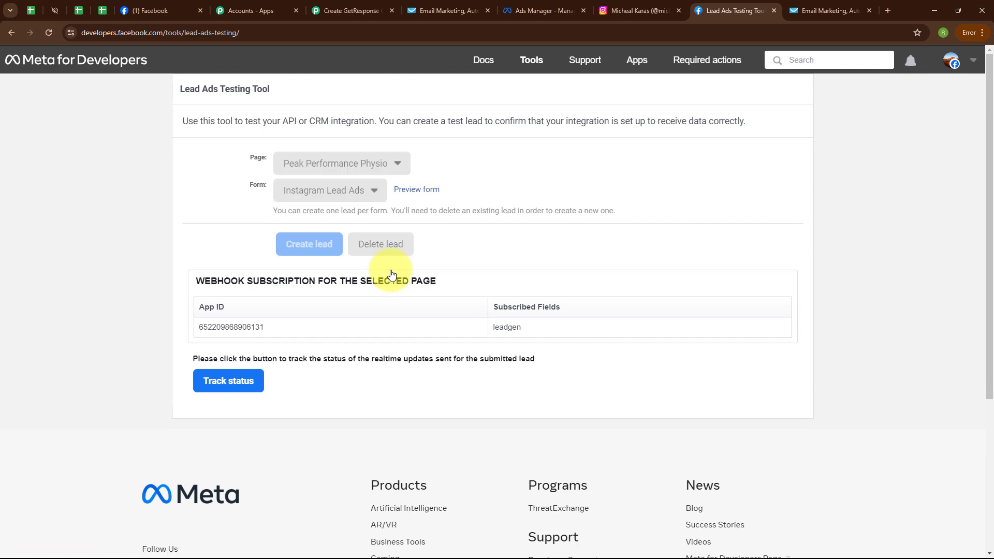
left_click(51, 32)
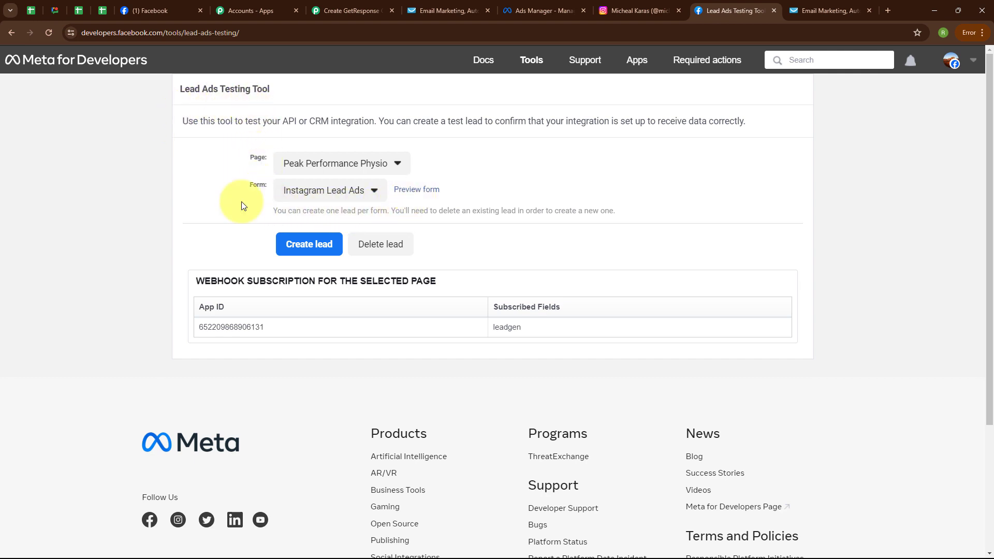
Step: Submit a new test lead through the form preview with test name, email and phone number, and company name Tesla
left_click(412, 190)
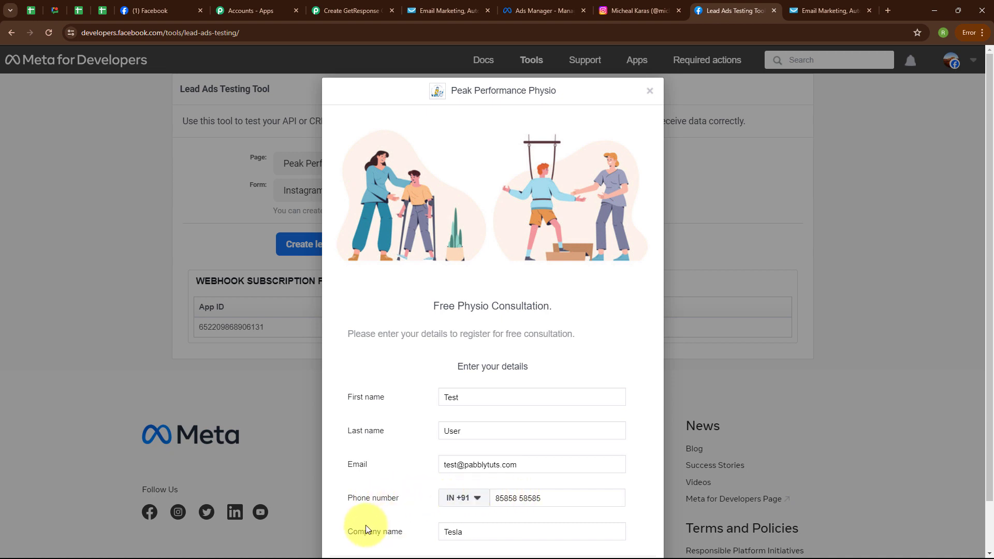
scroll(595, 452, "down", 1)
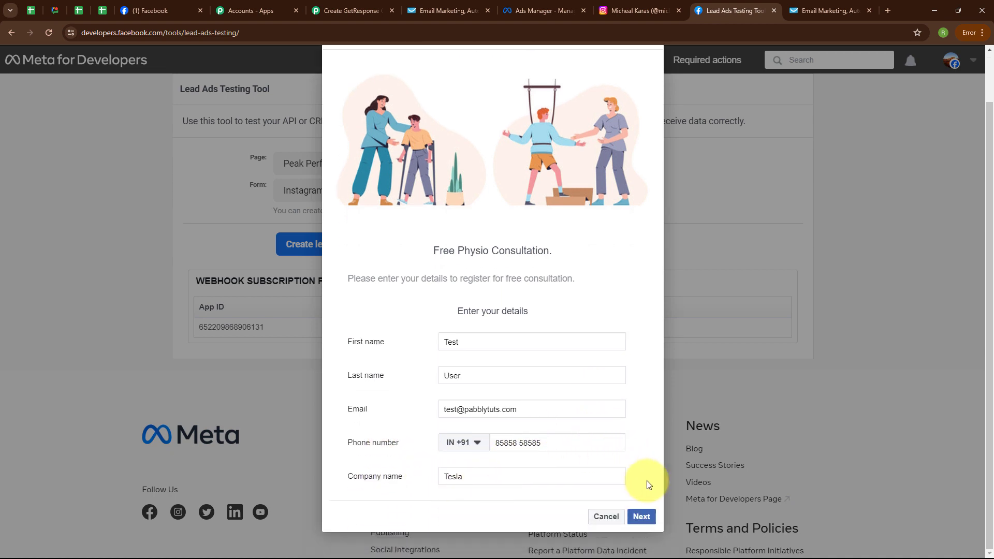
left_click(642, 517)
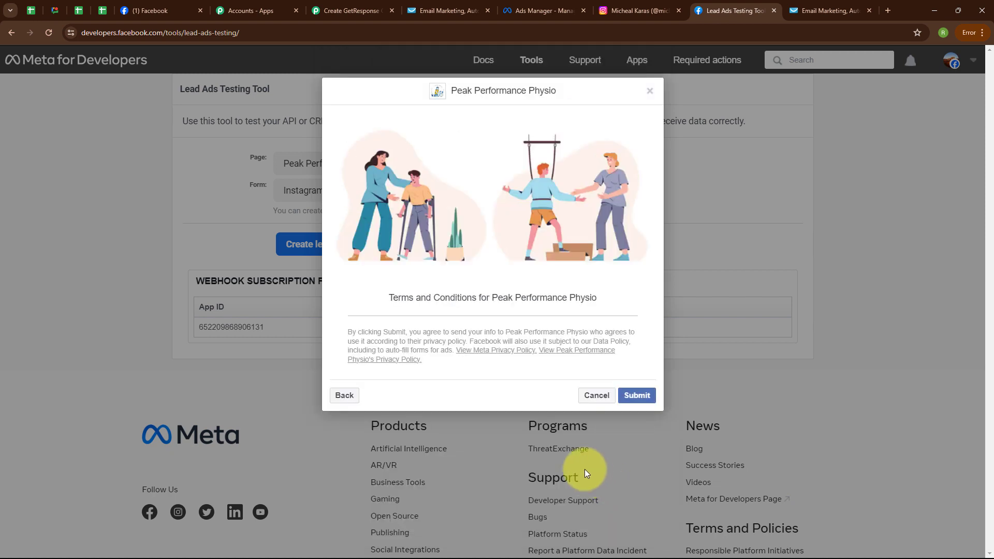
left_click(642, 396)
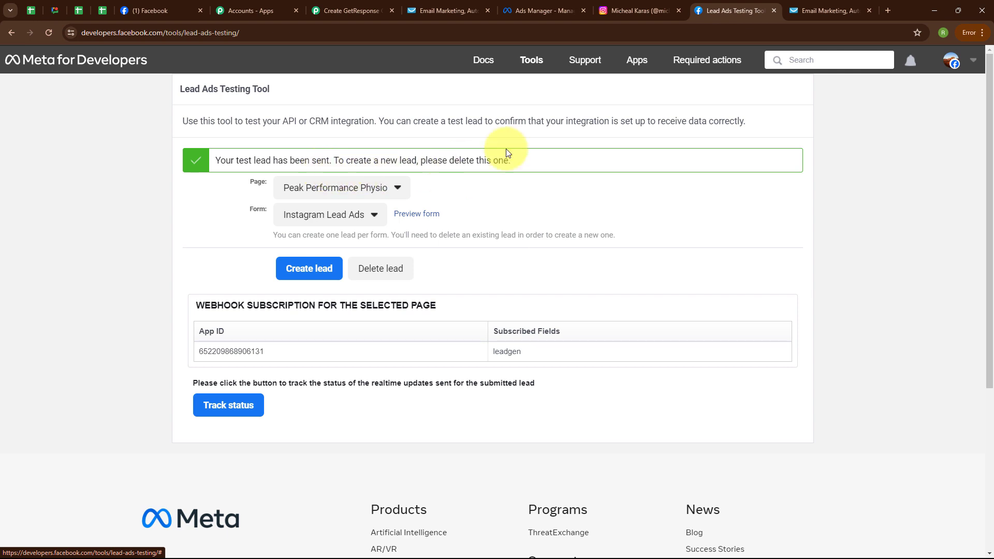
Step: Check GetResponse's contacts for the newly submitted lead and return to the Pabbly Connect workflow
left_click(801, 5)
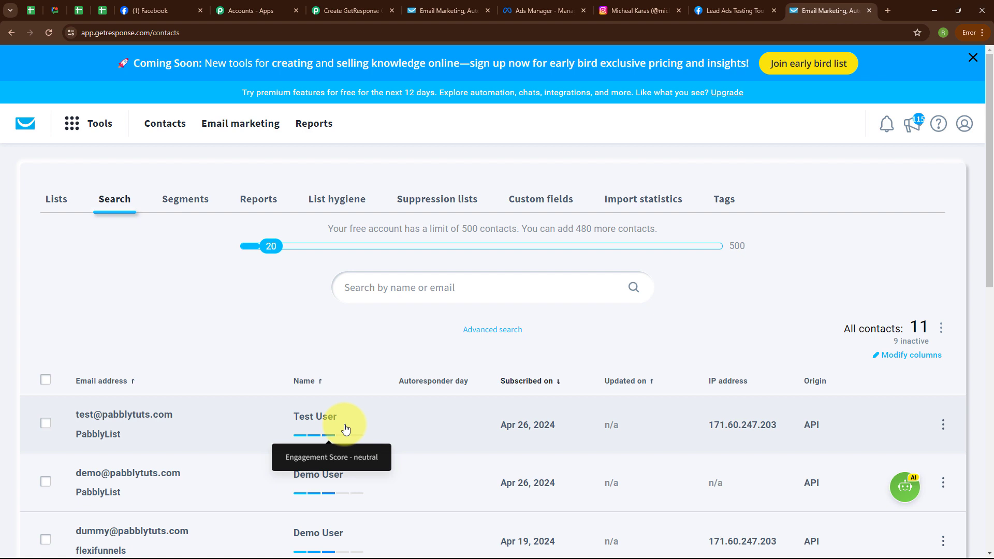
left_click(357, 3)
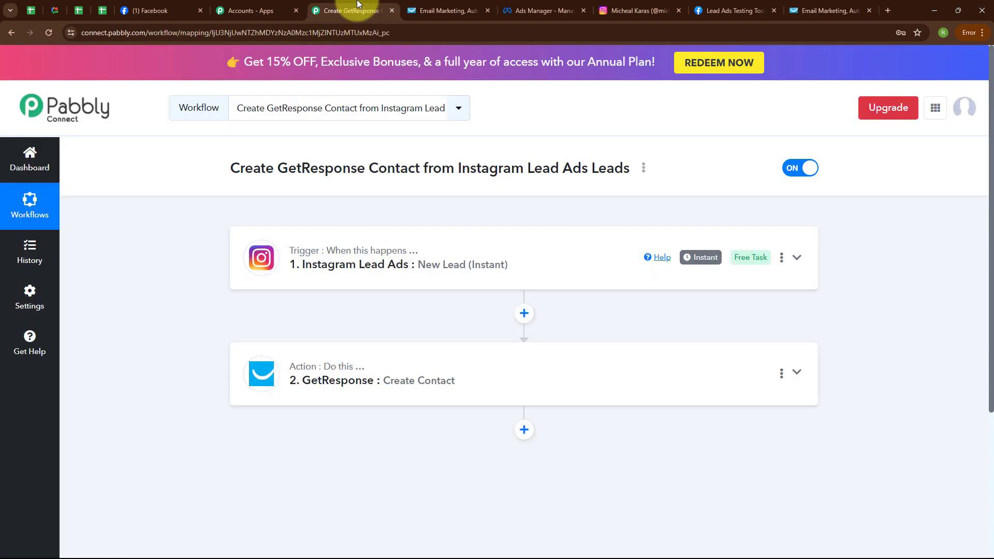